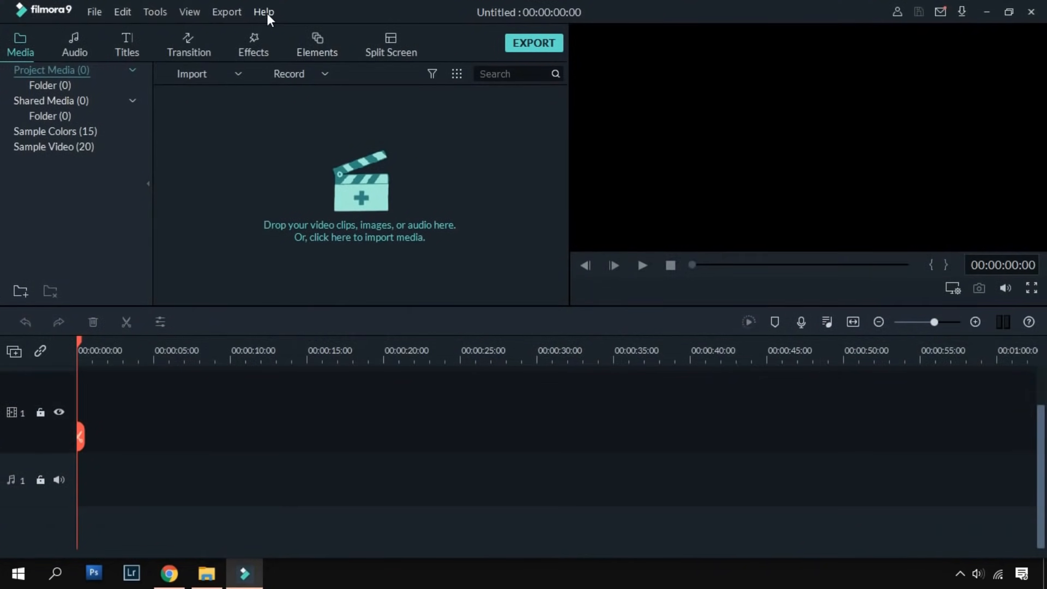
# Step: Log into the Wondershare ID account in Filmora9 and check that the account options are available
pyautogui.click(267, 13)
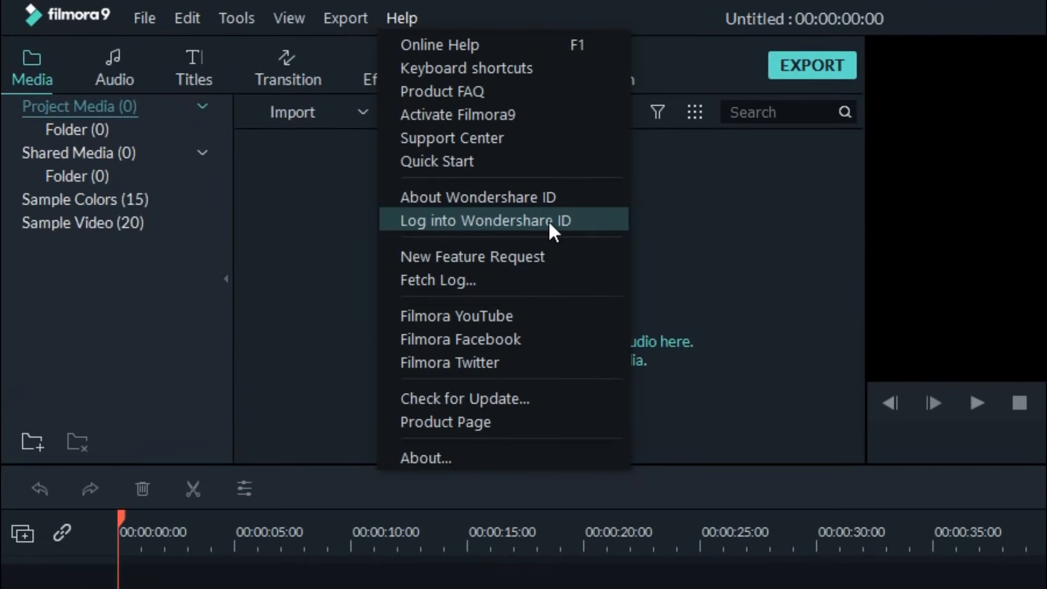
pyautogui.click(596, 220)
pyautogui.click(785, 420)
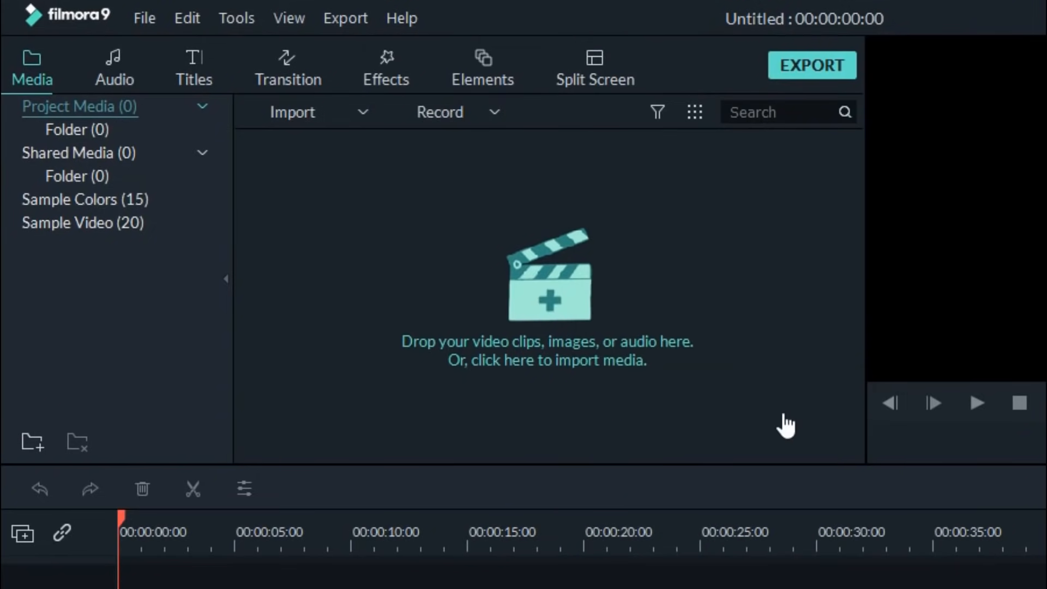
pyautogui.click(408, 25)
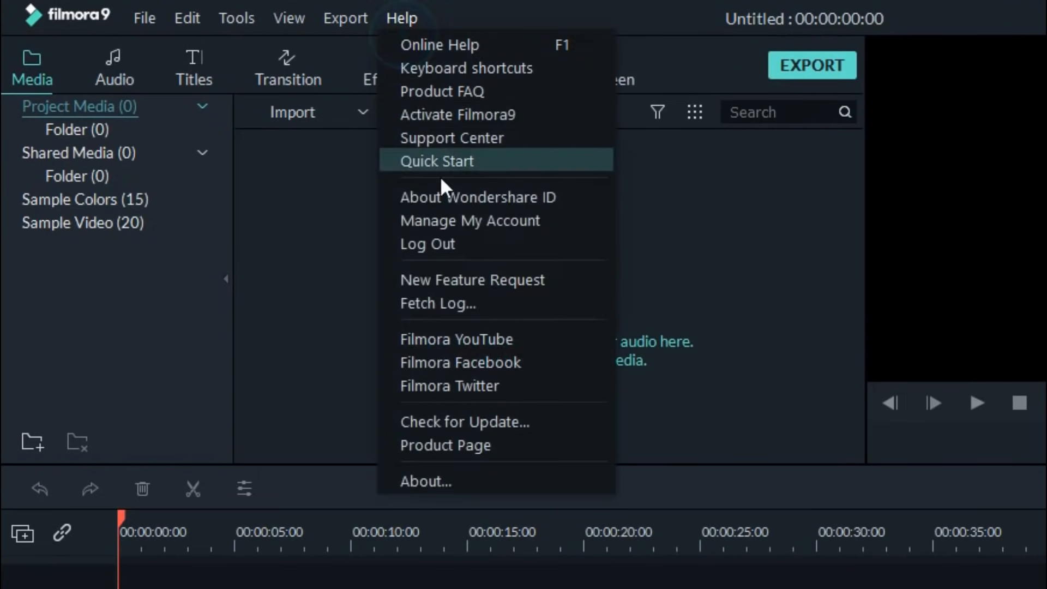
pyautogui.click(592, 423)
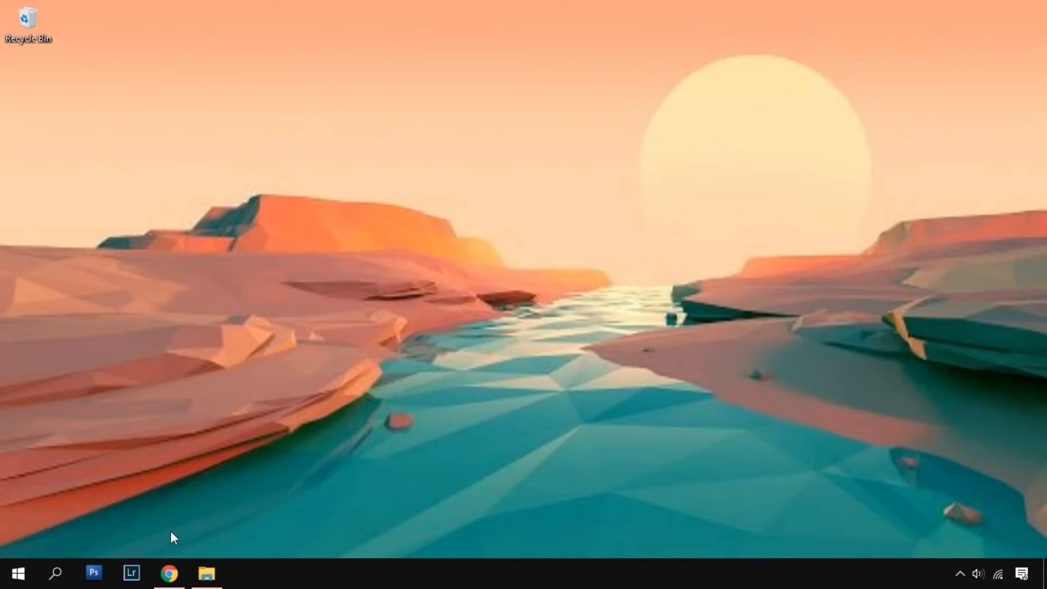
# Step: Switch to Chrome and download Filmora X for Windows from the Wondershare Filmora website
pyautogui.click(169, 573)
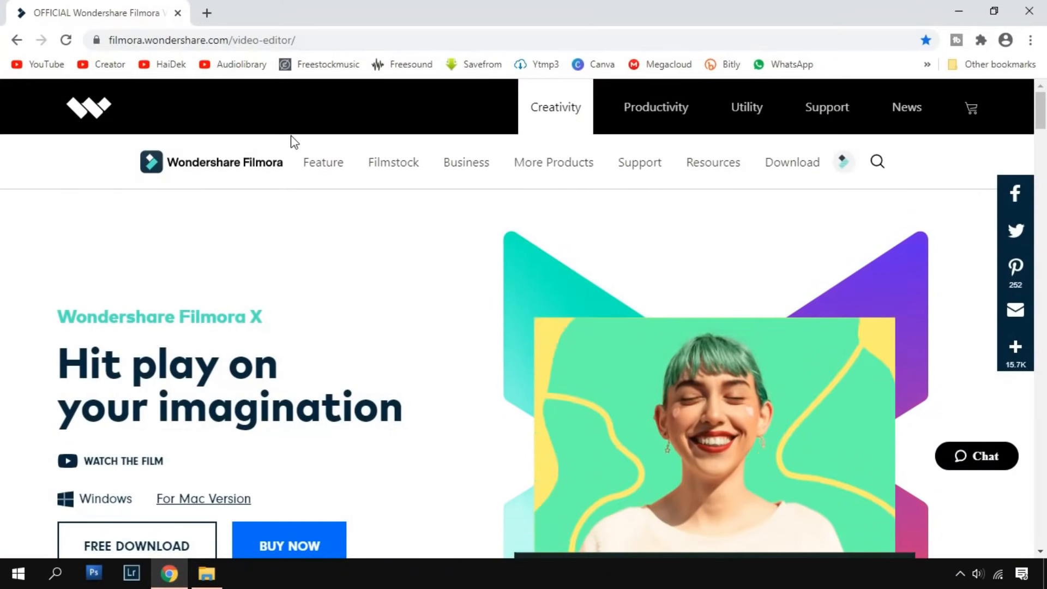
pyautogui.click(318, 38)
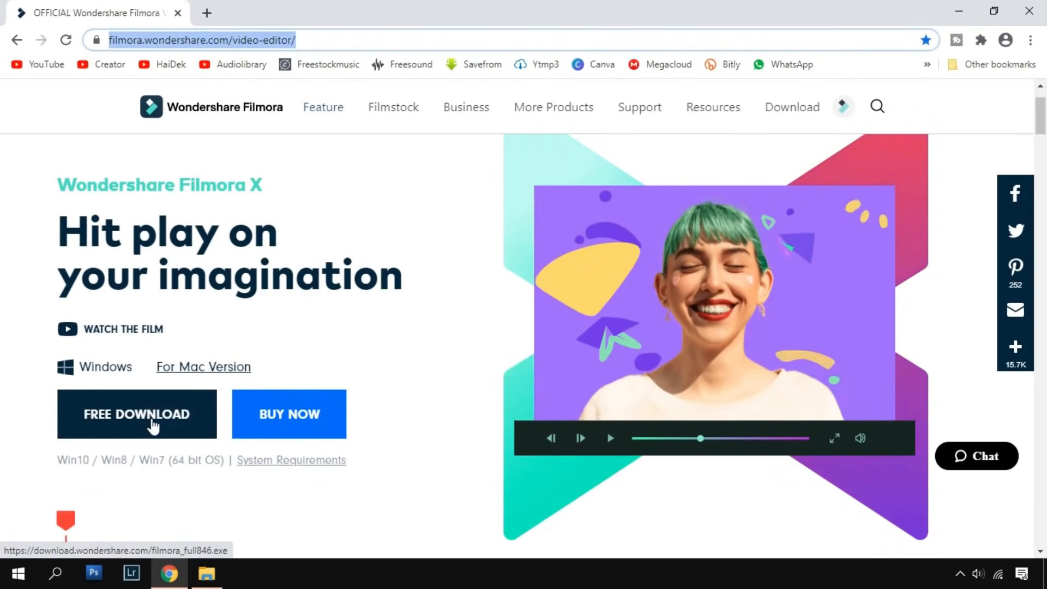
pyautogui.click(772, 113)
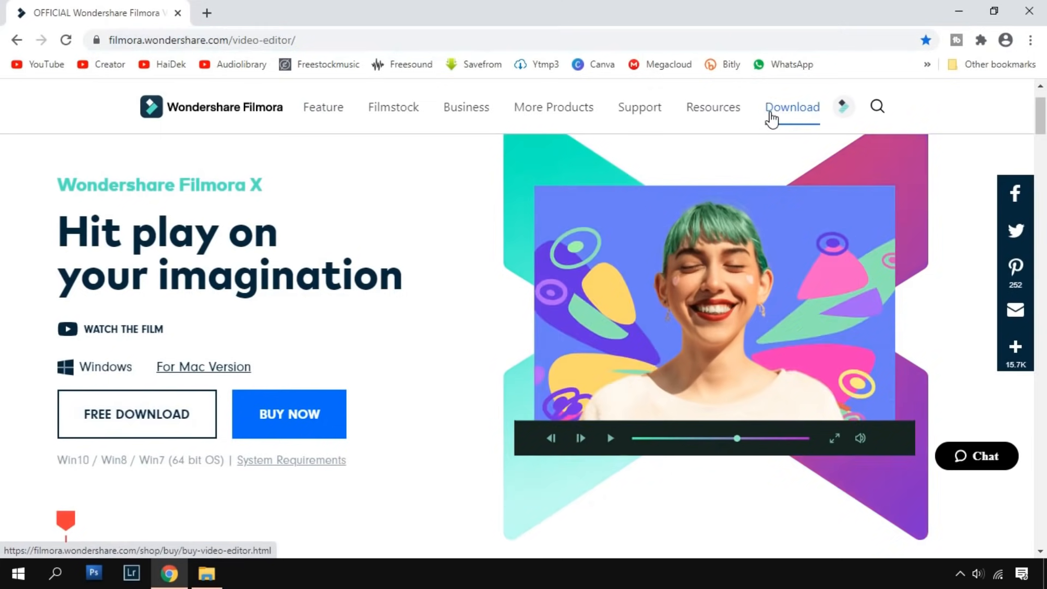
pyautogui.click(410, 224)
# Step: Run filmora_setup_full846.exe from the FILMORA X folder, allow it to make changes, and install Filmora over the existing version
pyautogui.click(206, 574)
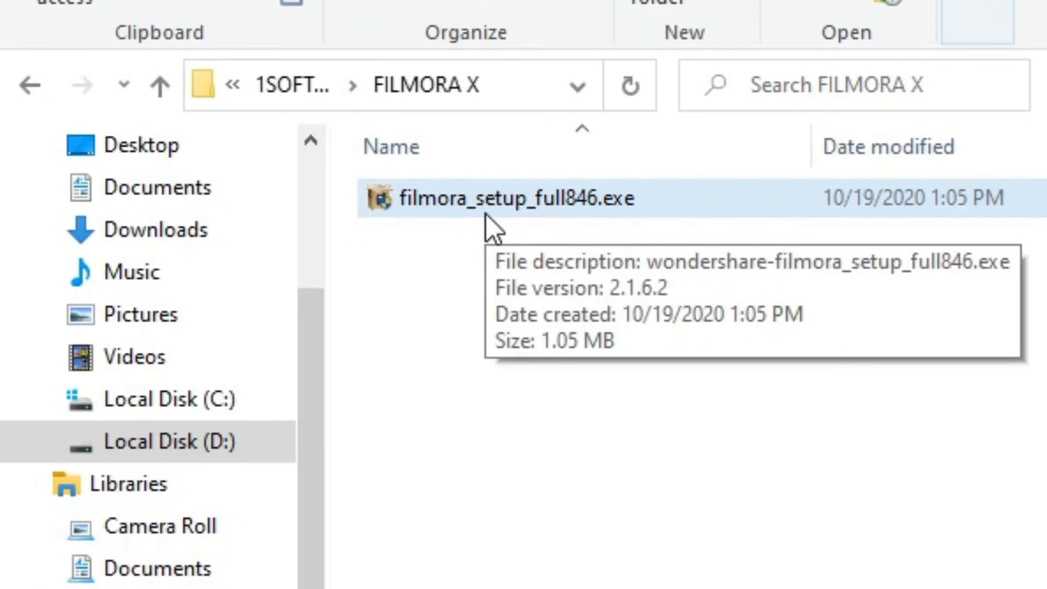
pyautogui.doubleClick(485, 215)
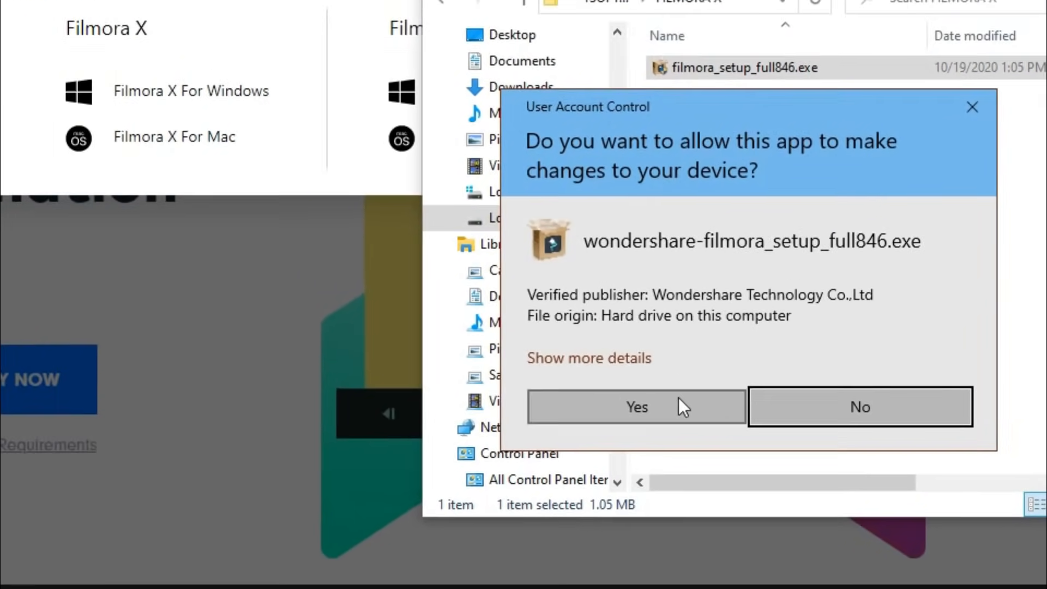
pyautogui.click(601, 388)
pyautogui.click(573, 360)
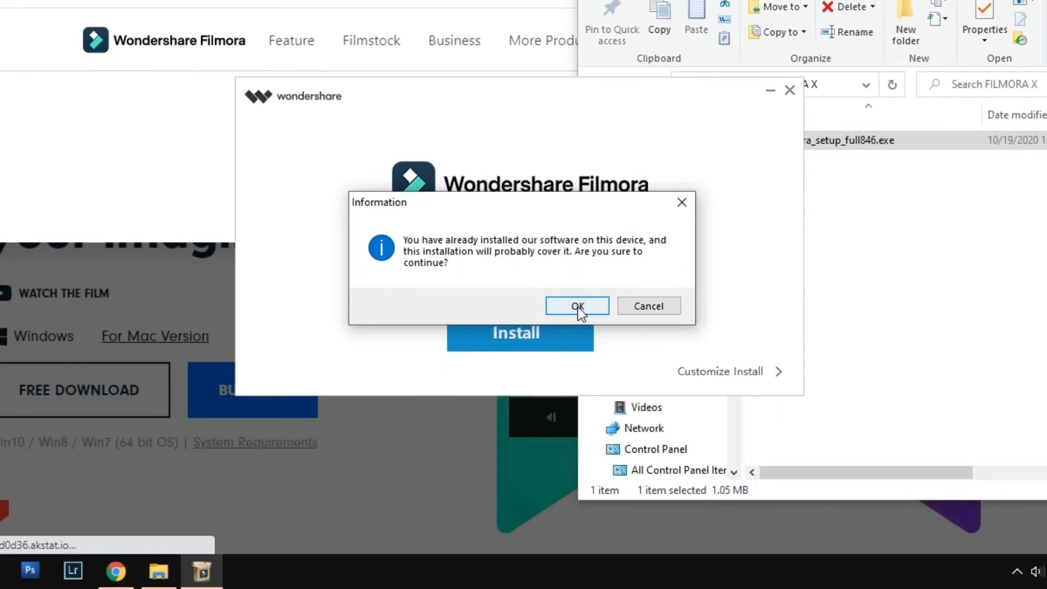
pyautogui.click(624, 418)
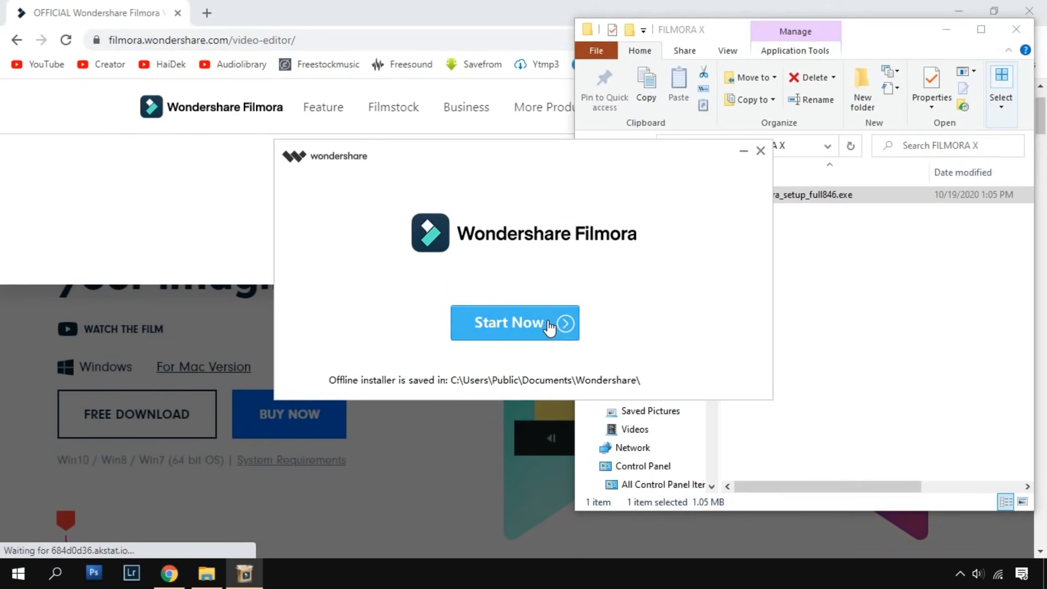
# Step: Launch the newly installed Filmora X with the browser and folder windows minimized, and dismiss the Quick Start Tour
pyautogui.click(550, 293)
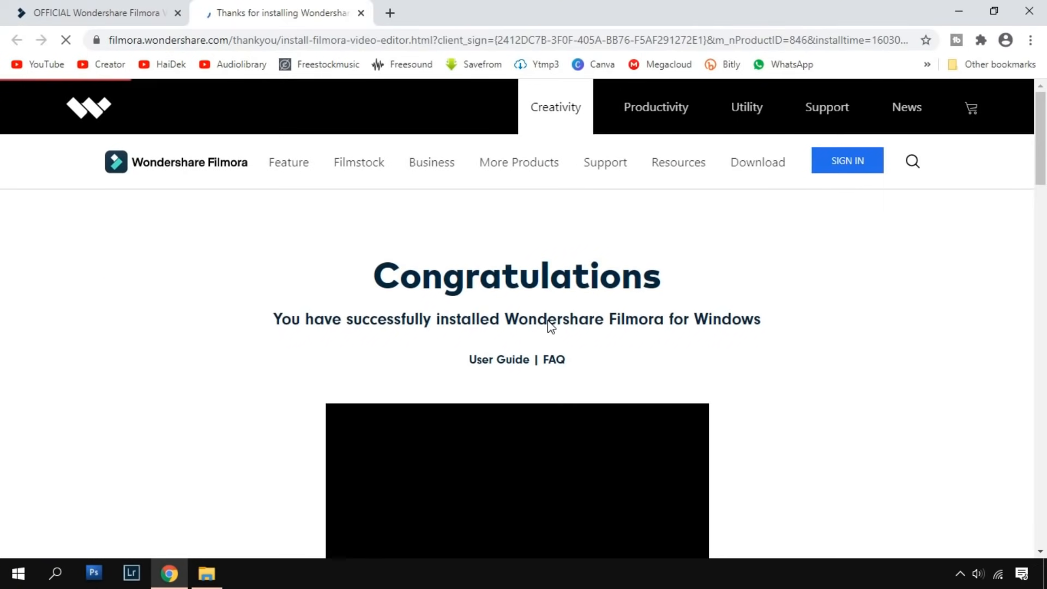
pyautogui.click(958, 11)
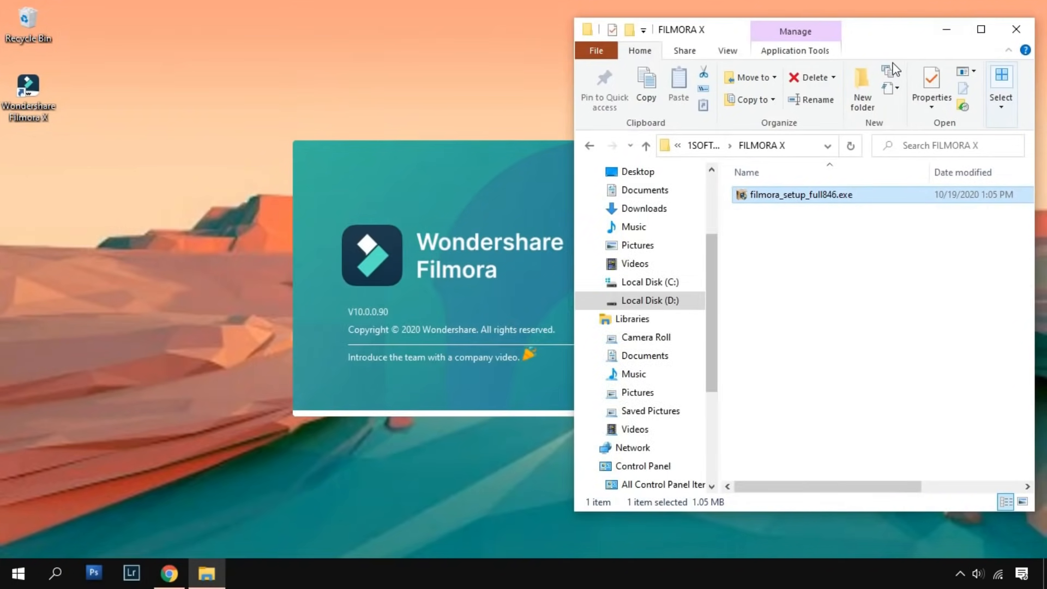
pyautogui.click(946, 29)
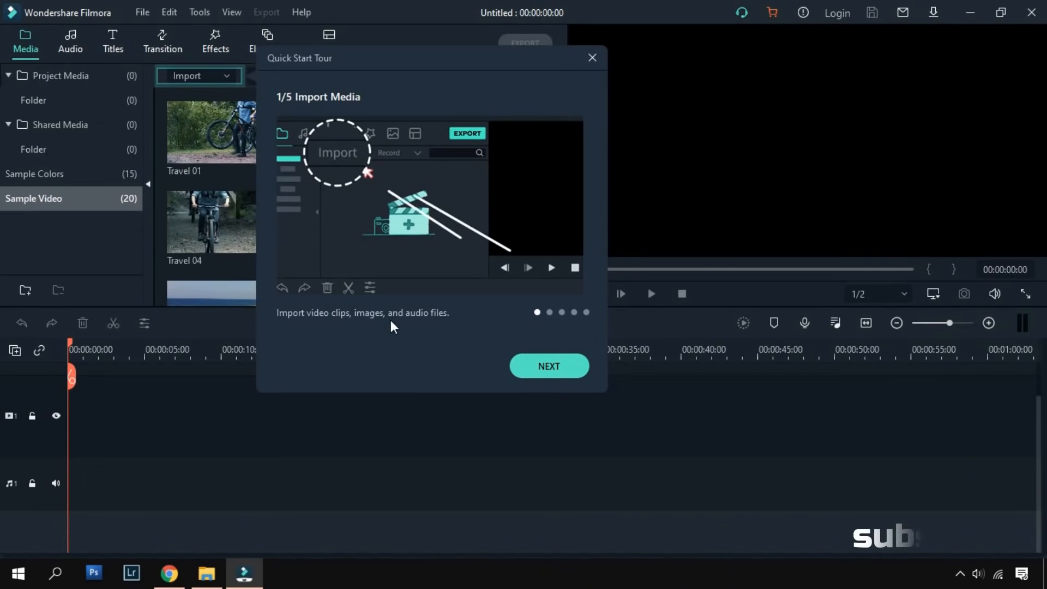
pyautogui.click(593, 56)
pyautogui.click(519, 235)
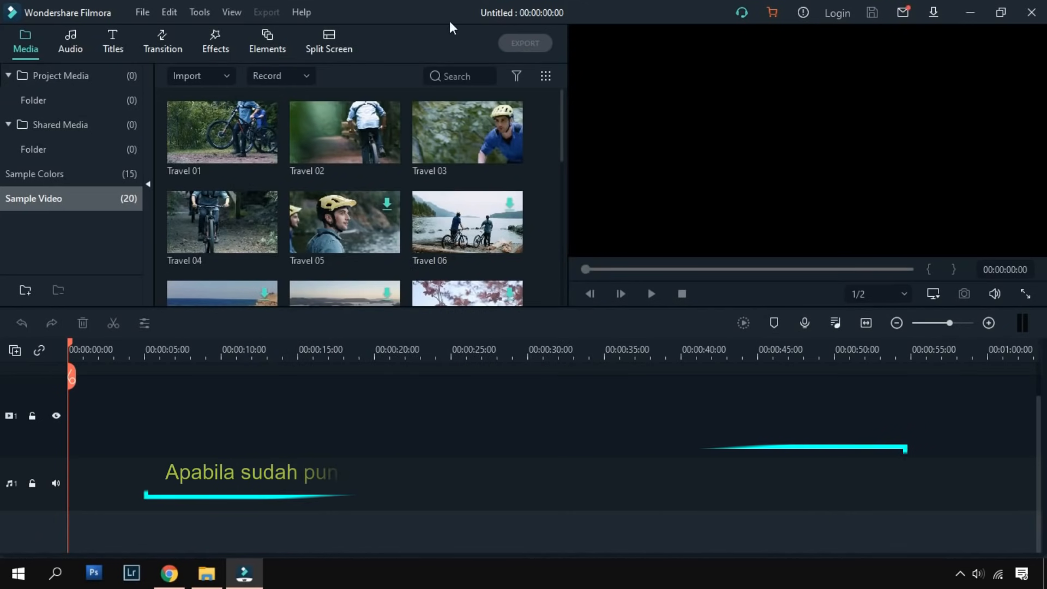
# Step: Check the installed Filmora version in the program's About information, and close it
pyautogui.click(311, 13)
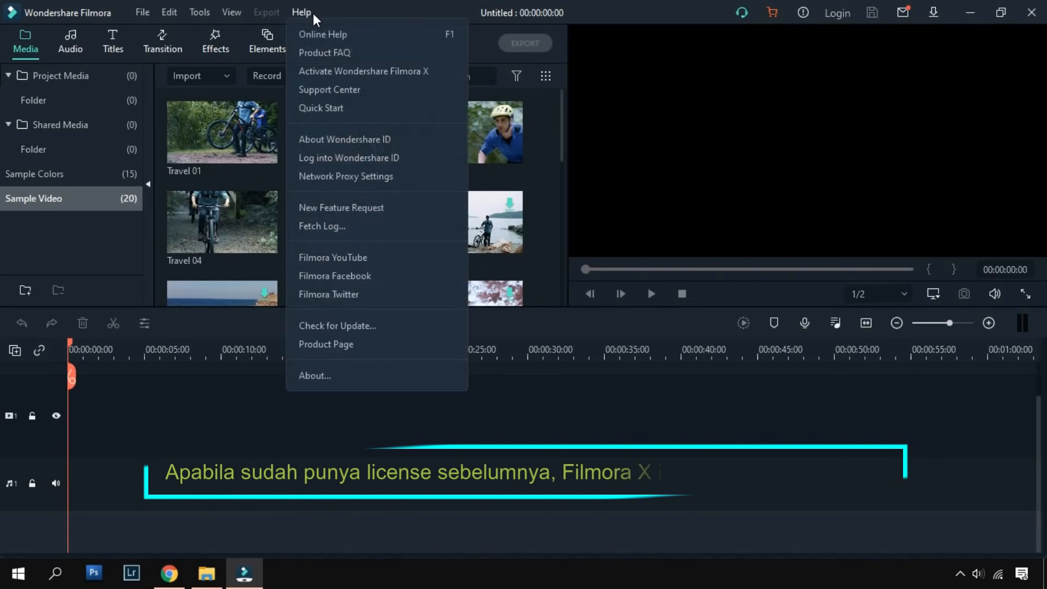
pyautogui.click(326, 375)
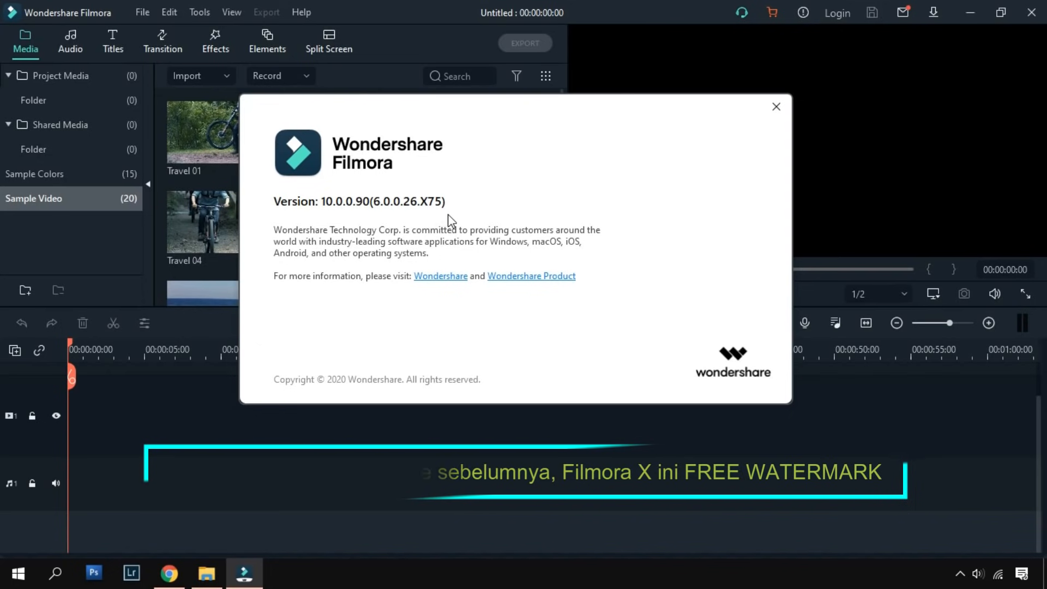
pyautogui.click(776, 107)
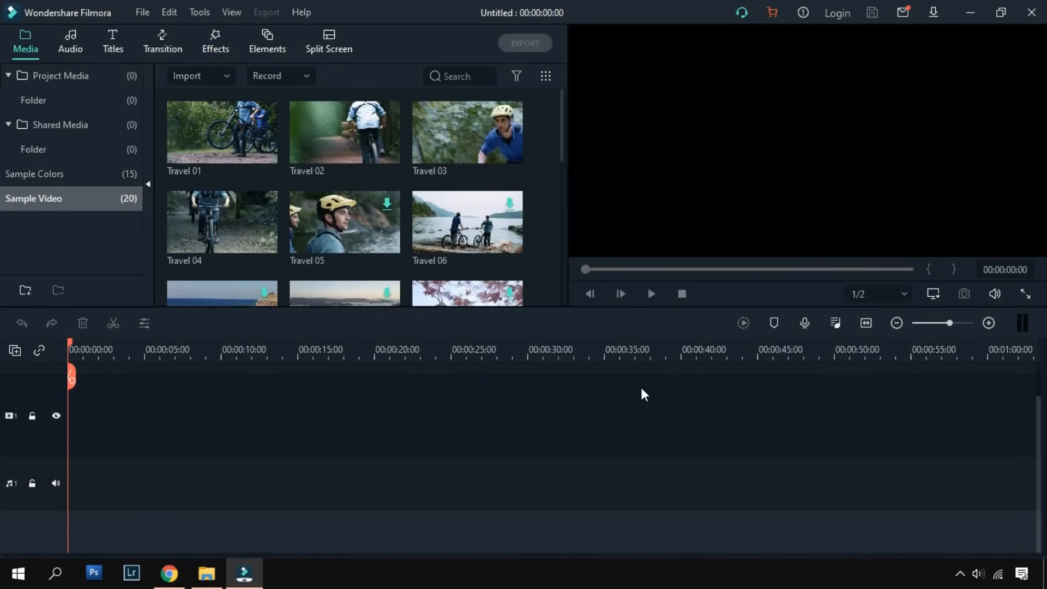
pyautogui.click(216, 43)
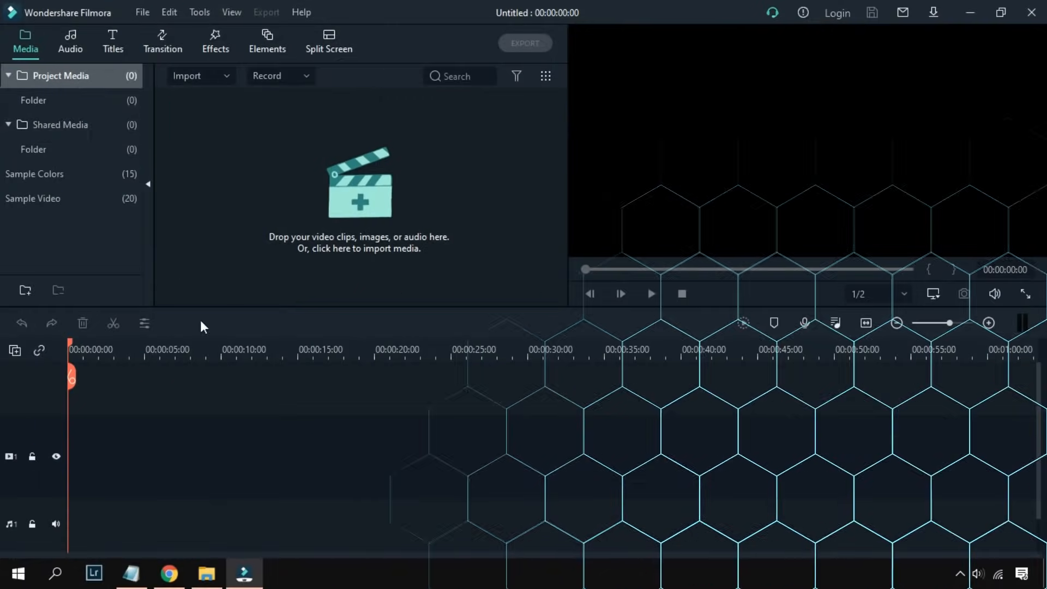
# Step: Set the interface appearance to Light Mode in the general Preferences
pyautogui.click(141, 12)
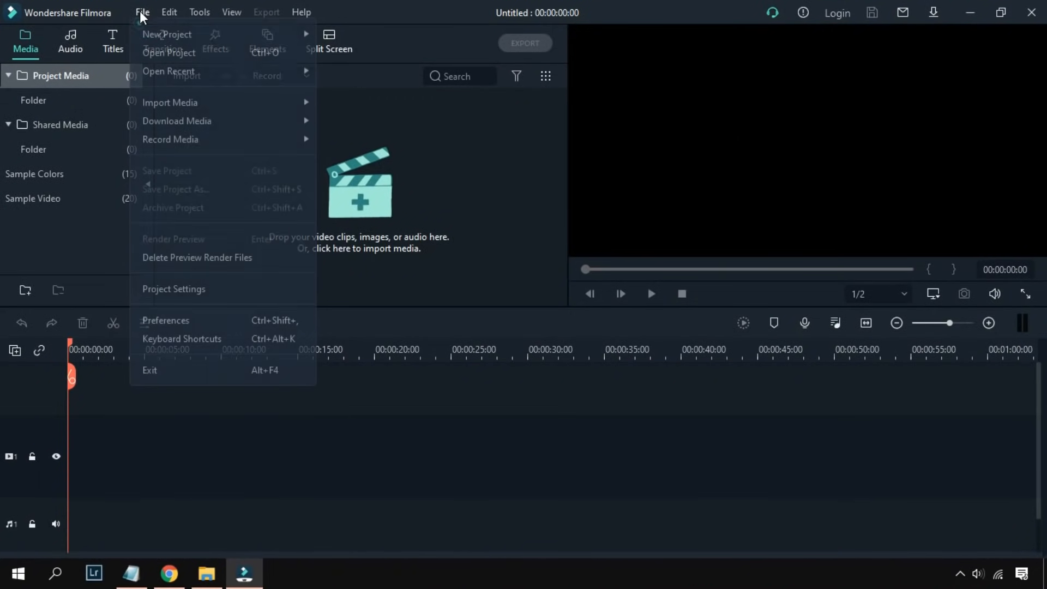
pyautogui.click(223, 322)
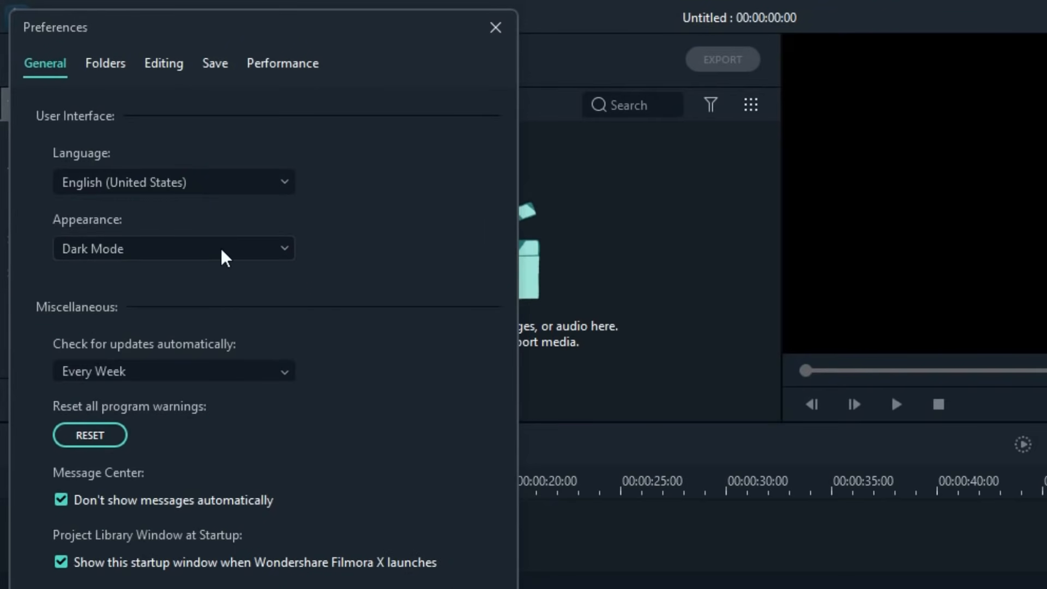
pyautogui.click(285, 251)
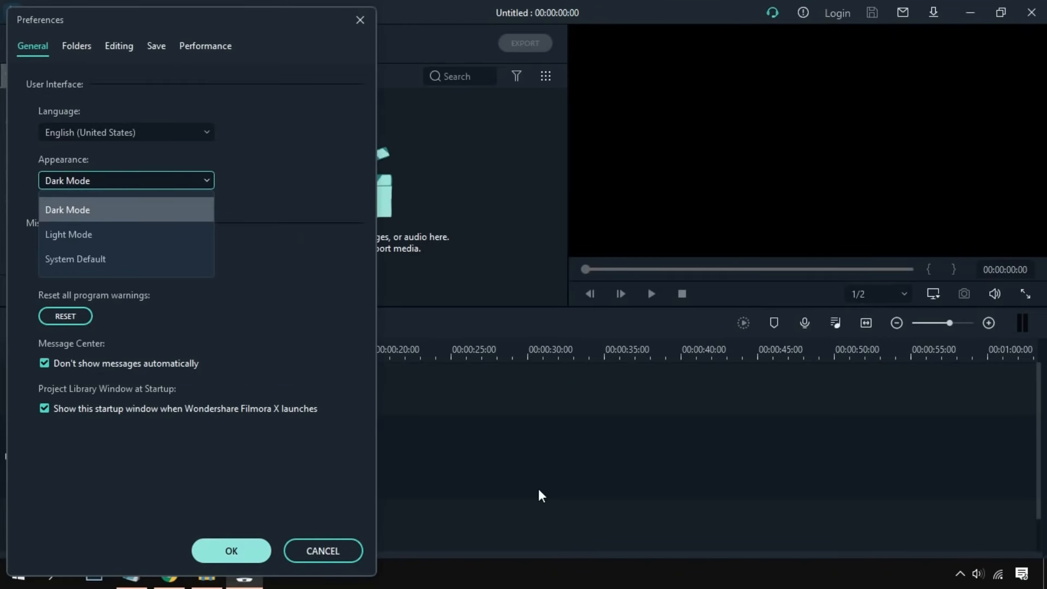
pyautogui.click(170, 233)
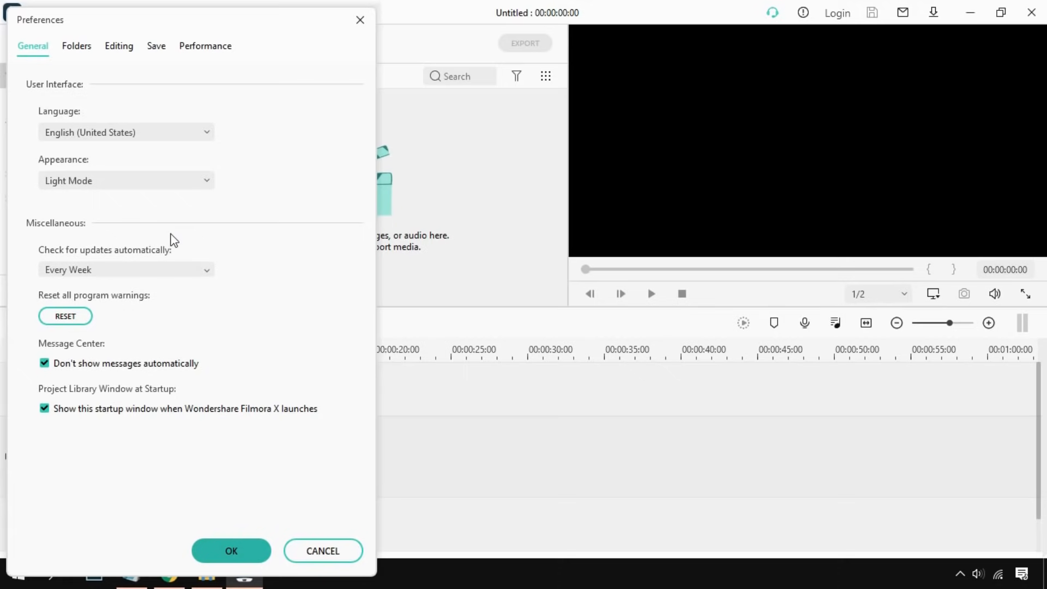
# Step: Set the interface appearance back to Dark Mode and apply the Preferences
pyautogui.moveTo(210, 16); pyautogui.dragTo(247, 18)
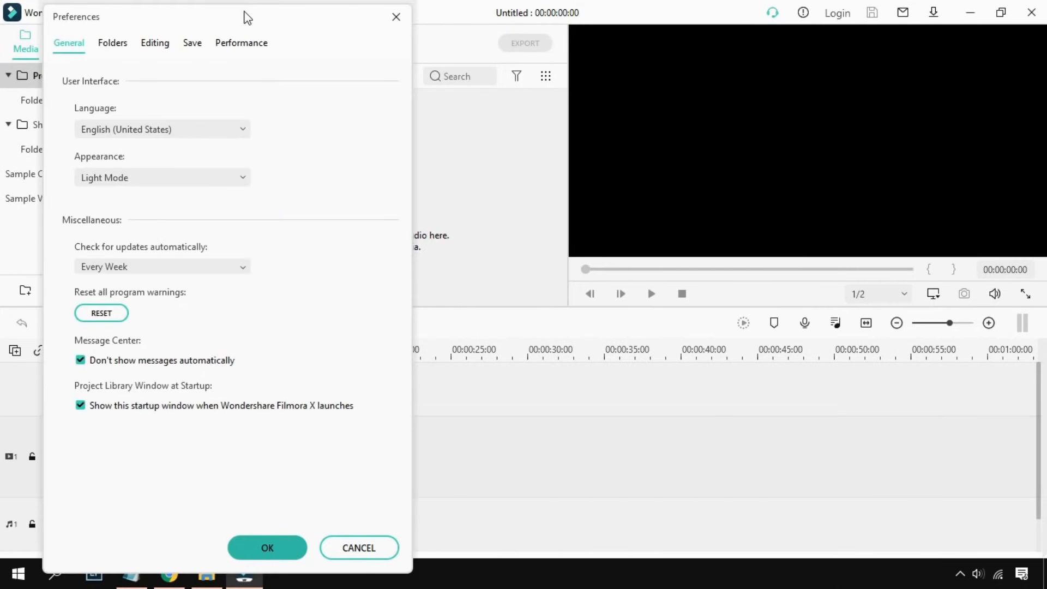
pyautogui.click(217, 178)
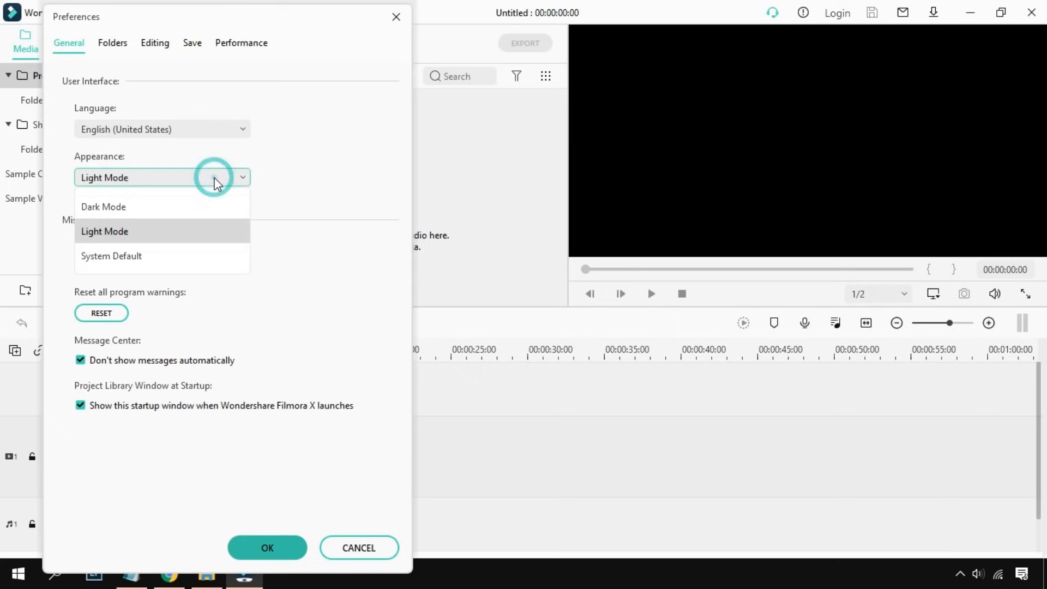
pyautogui.click(196, 208)
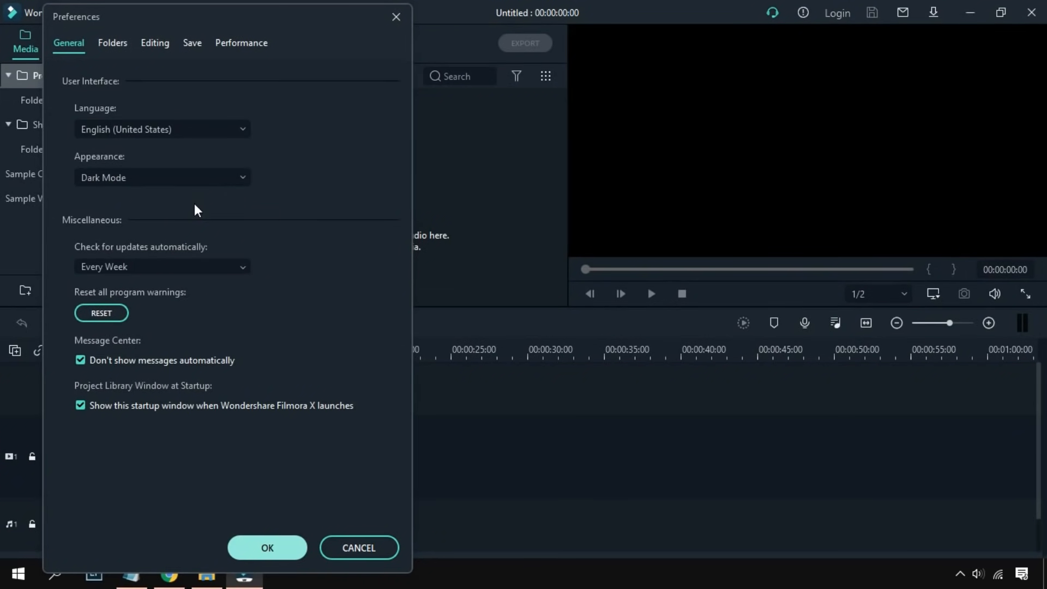
pyautogui.click(263, 547)
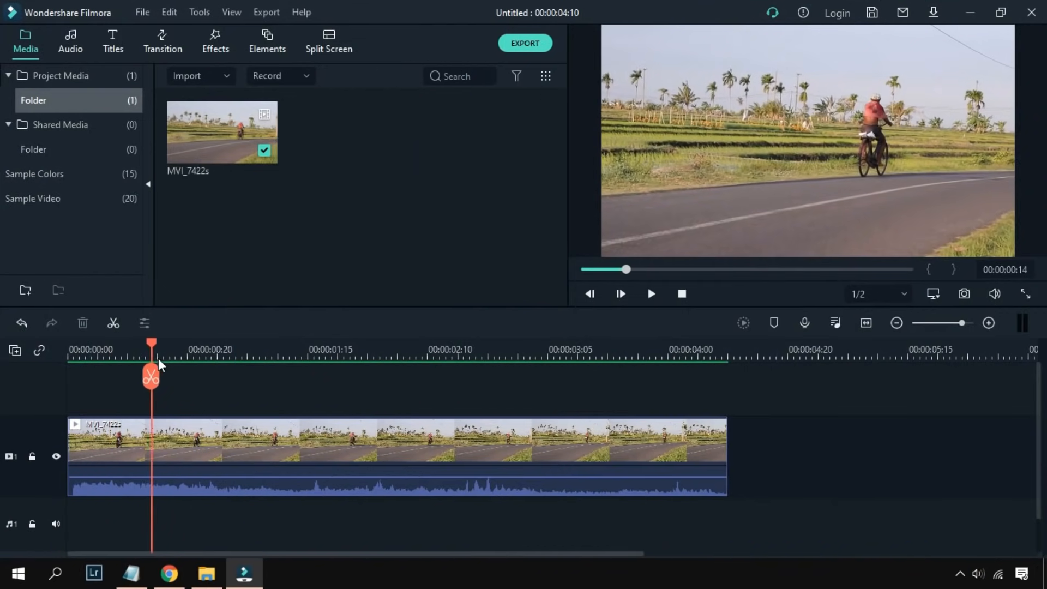
# Step: Open the video settings of the MVI_7422s clip on the timeline and enable Motion Tracking
pyautogui.moveTo(158, 358); pyautogui.dragTo(301, 453)
pyautogui.click(360, 447)
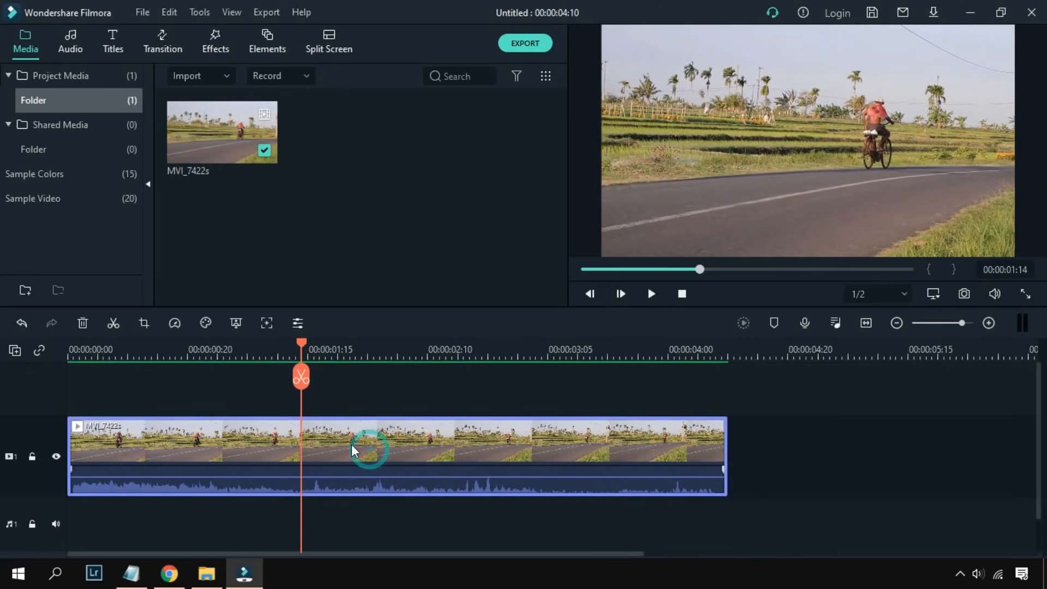
pyautogui.doubleClick(378, 450)
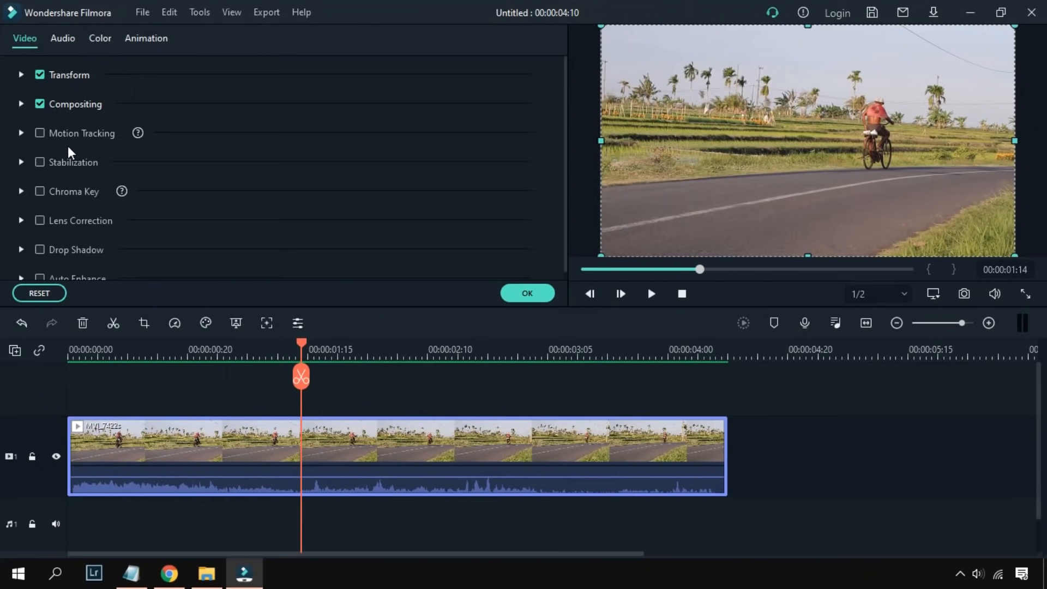
pyautogui.click(39, 134)
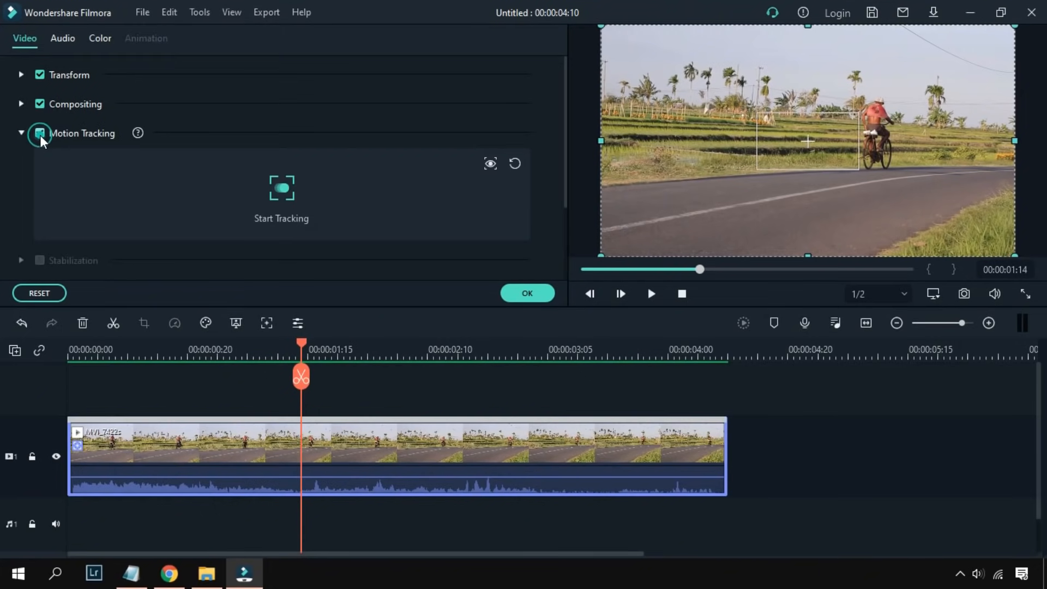
# Step: Fit the tracking box around the cyclist at the start of the clip and run the motion tracking
pyautogui.click(836, 143)
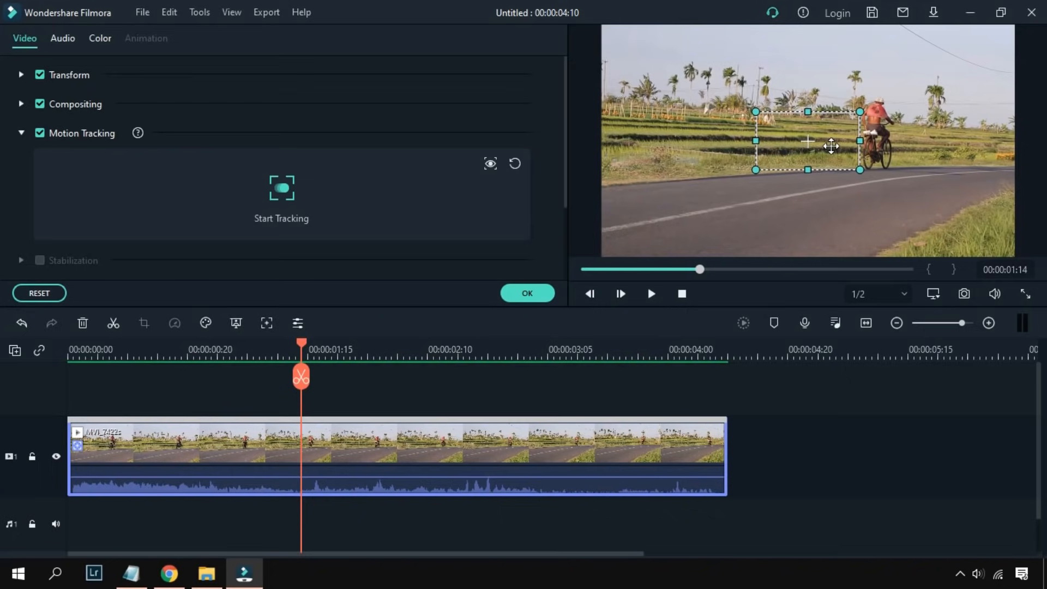
pyautogui.moveTo(309, 339); pyautogui.dragTo(69, 372)
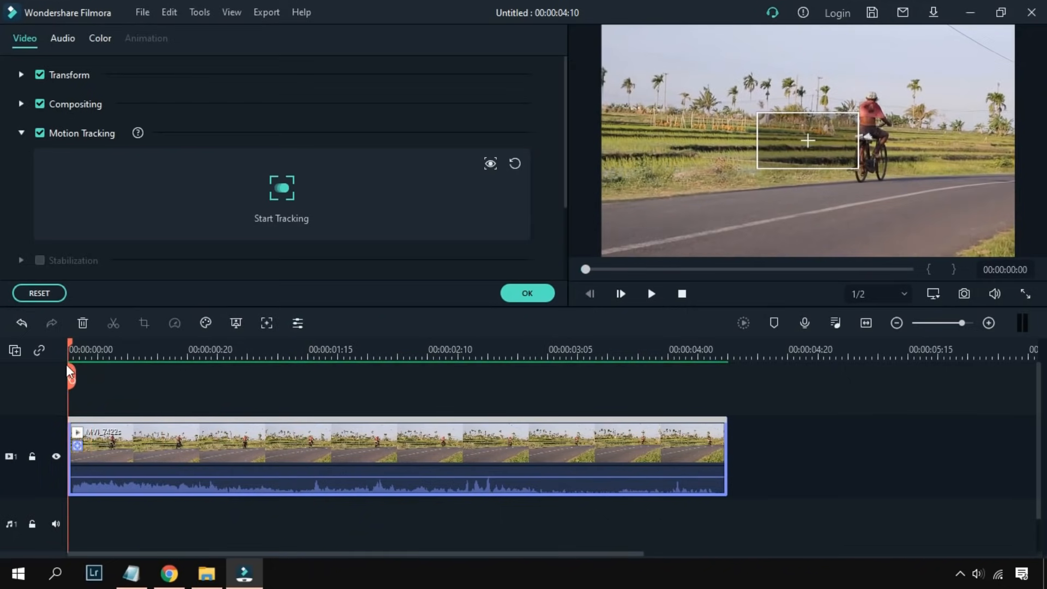
pyautogui.moveTo(843, 157); pyautogui.dragTo(895, 128)
pyautogui.moveTo(815, 112); pyautogui.dragTo(849, 113)
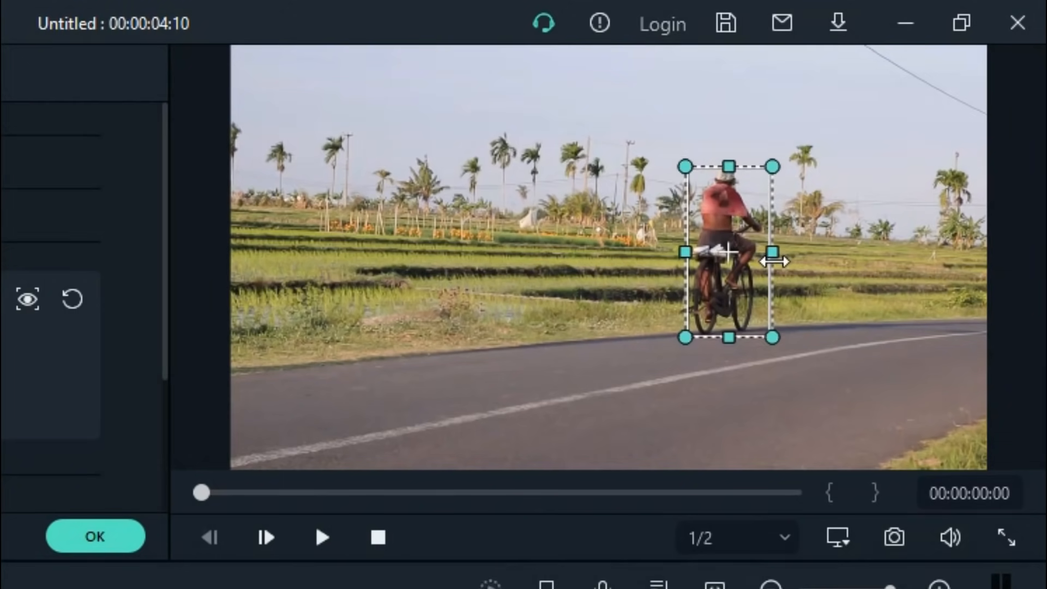
pyautogui.moveTo(777, 258); pyautogui.dragTo(779, 256)
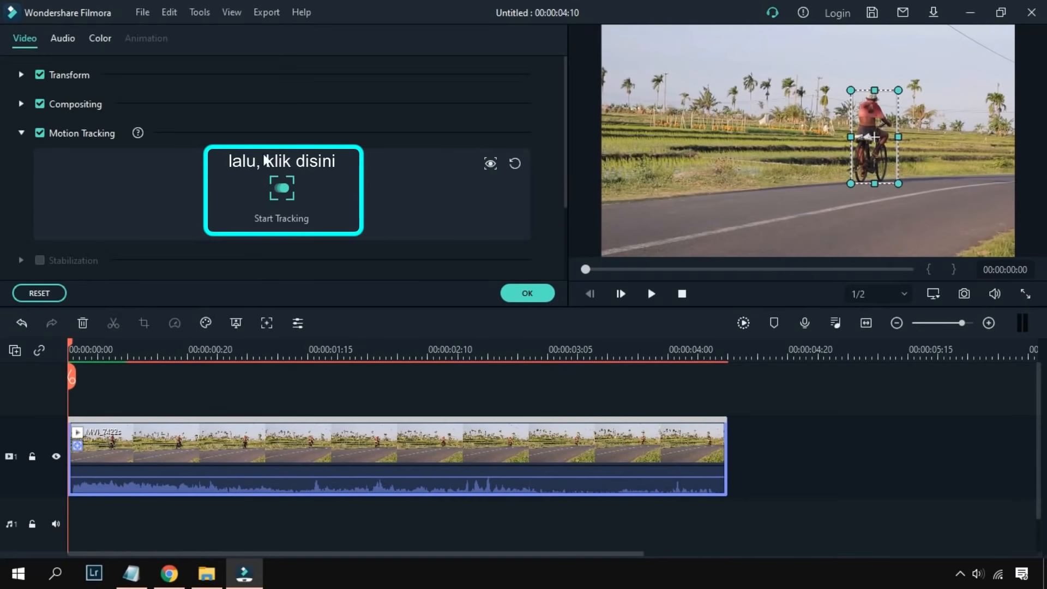
pyautogui.click(284, 194)
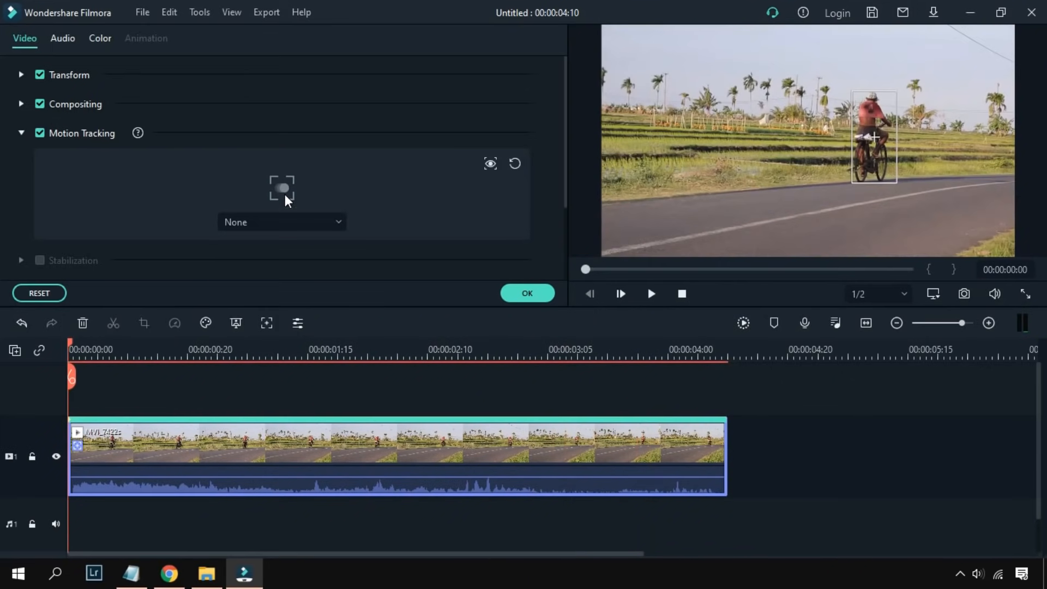
# Step: Play back the clip to check the cyclist tracking and accept the clip's video settings
pyautogui.click(650, 300)
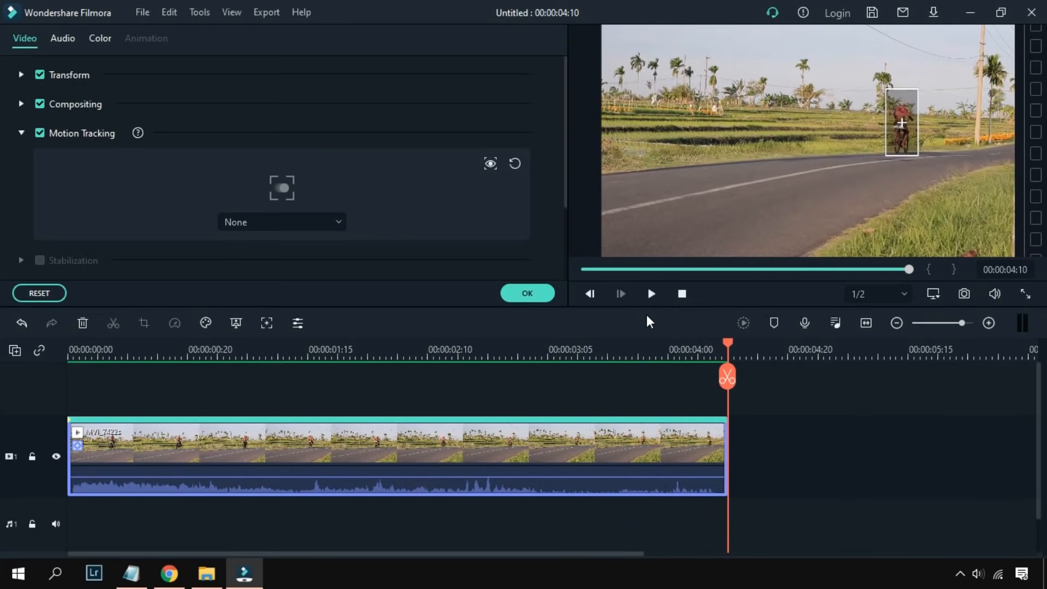
pyautogui.click(544, 293)
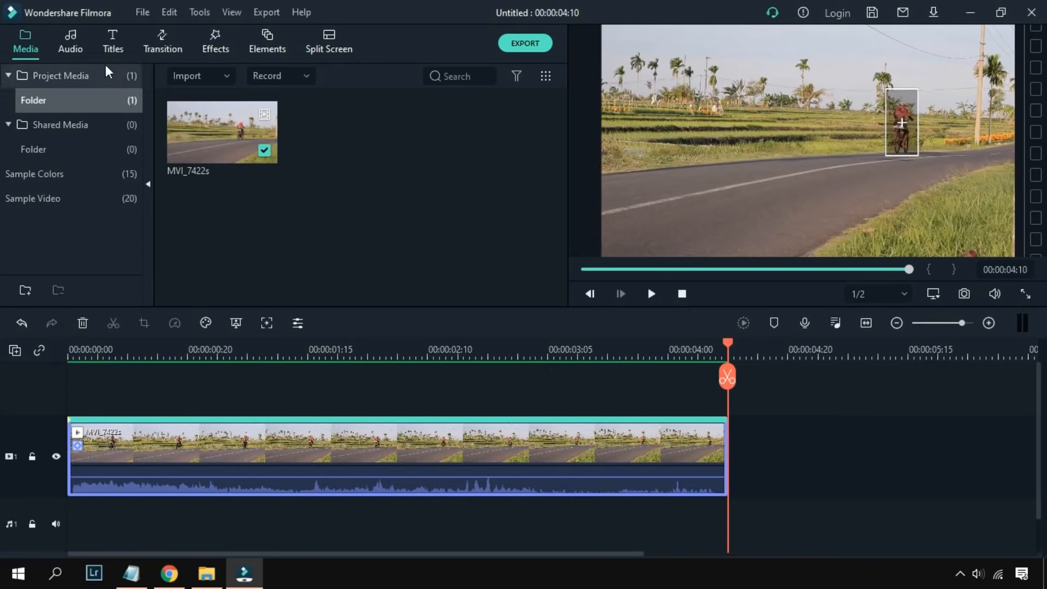
# Step: Add the Basic 6 title on the track above the MVI_7422s clip, spanning the clip's full length
pyautogui.click(114, 50)
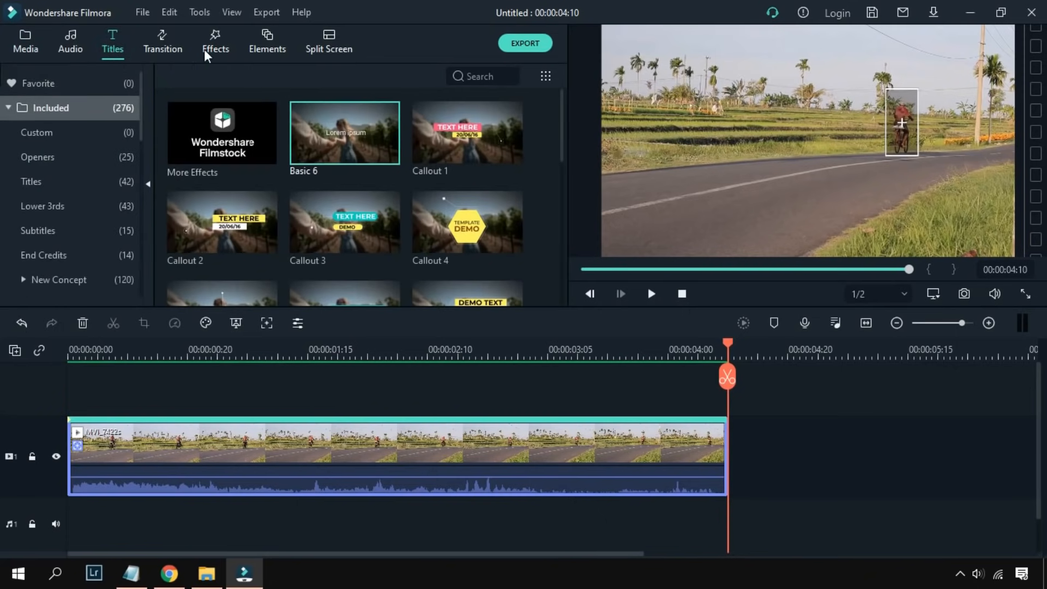
pyautogui.click(287, 53)
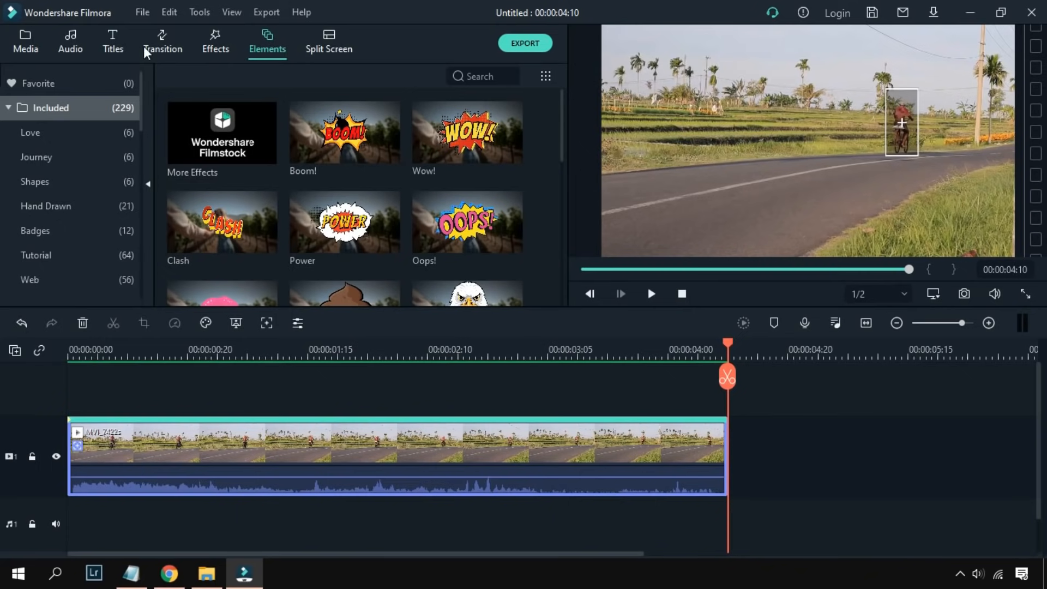
pyautogui.click(112, 49)
pyautogui.moveTo(338, 152); pyautogui.dragTo(724, 440)
pyautogui.scroll(-1, 722, 456)
# Step: Change the Basic 6 title text to "Jalan Pulang" and shrink it in the preview
pyautogui.doubleClick(325, 433)
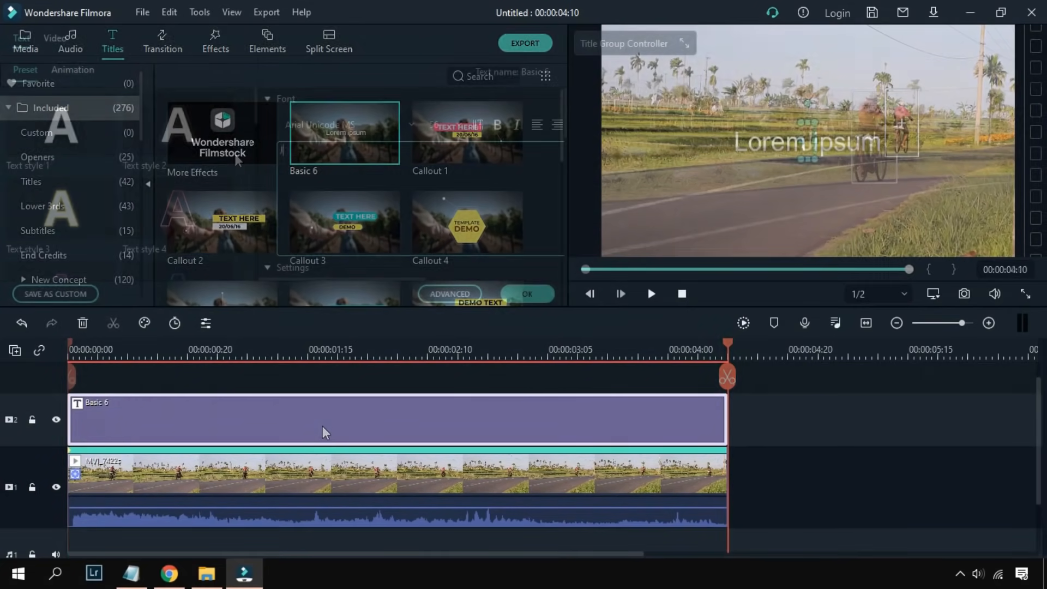
pyautogui.write('Jalan Pulang')
pyautogui.moveTo(733, 159); pyautogui.dragTo(787, 135)
# Step: Set the title's font to Calibri, place the title at the base of the bicycle and accept the title settings
pyautogui.click(375, 125)
pyautogui.write('calibri')
pyautogui.press('Return')
pyautogui.moveTo(806, 120); pyautogui.dragTo(841, 170)
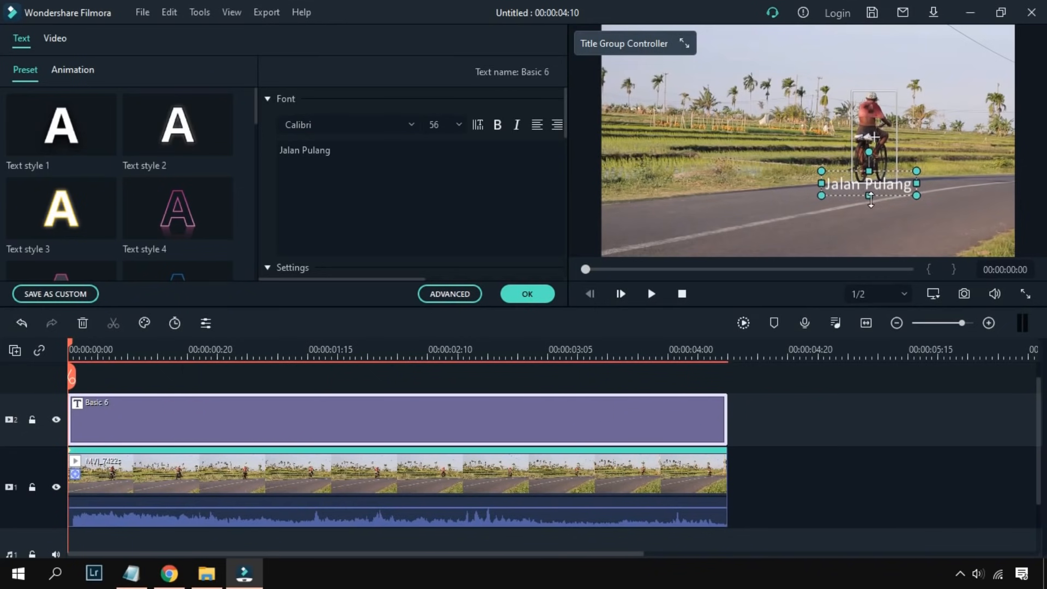
pyautogui.click(531, 293)
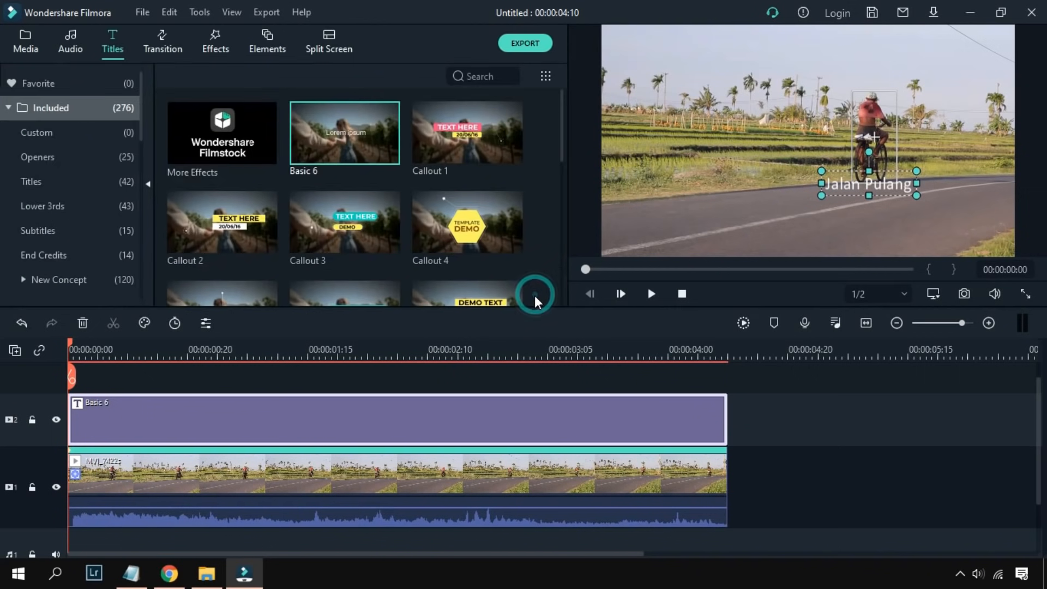
# Step: Attach the Basic 6 title to the MVI_7422s clip's motion tracking and play back the result
pyautogui.click(391, 493)
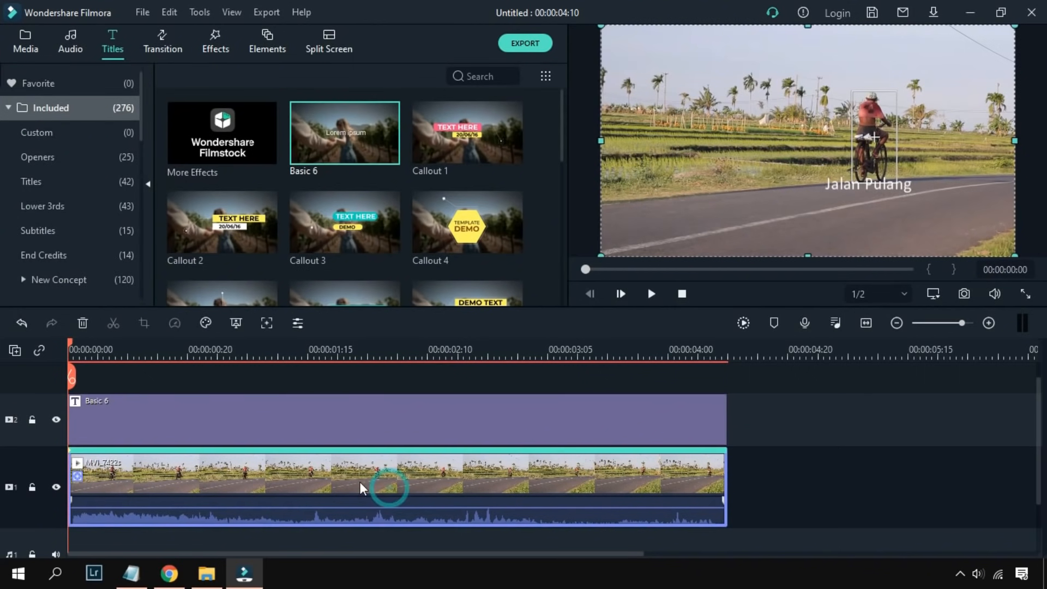
pyautogui.doubleClick(403, 489)
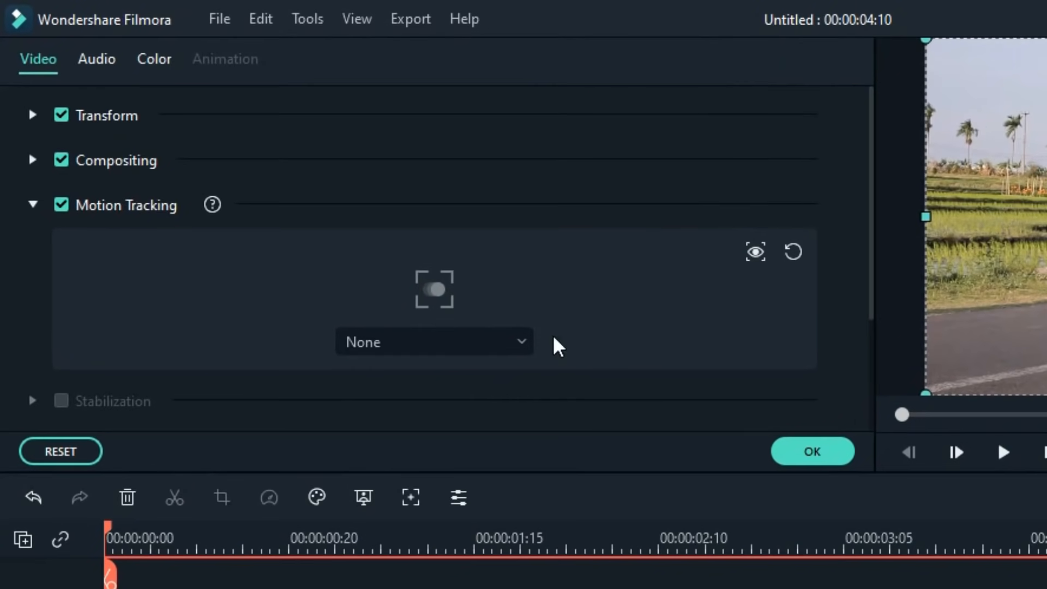
pyautogui.click(387, 270)
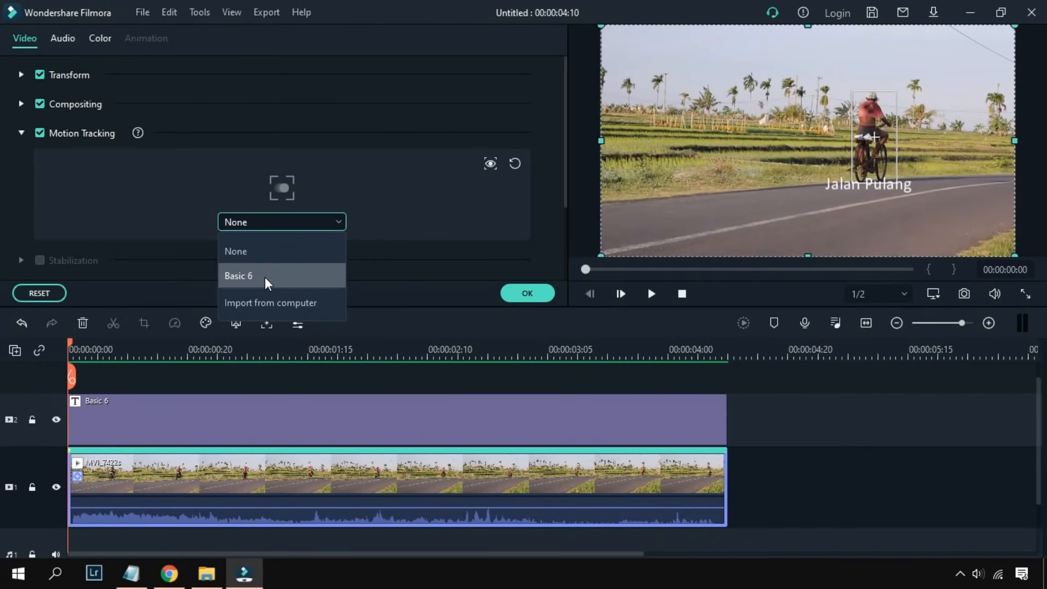
pyautogui.click(331, 348)
pyautogui.click(652, 294)
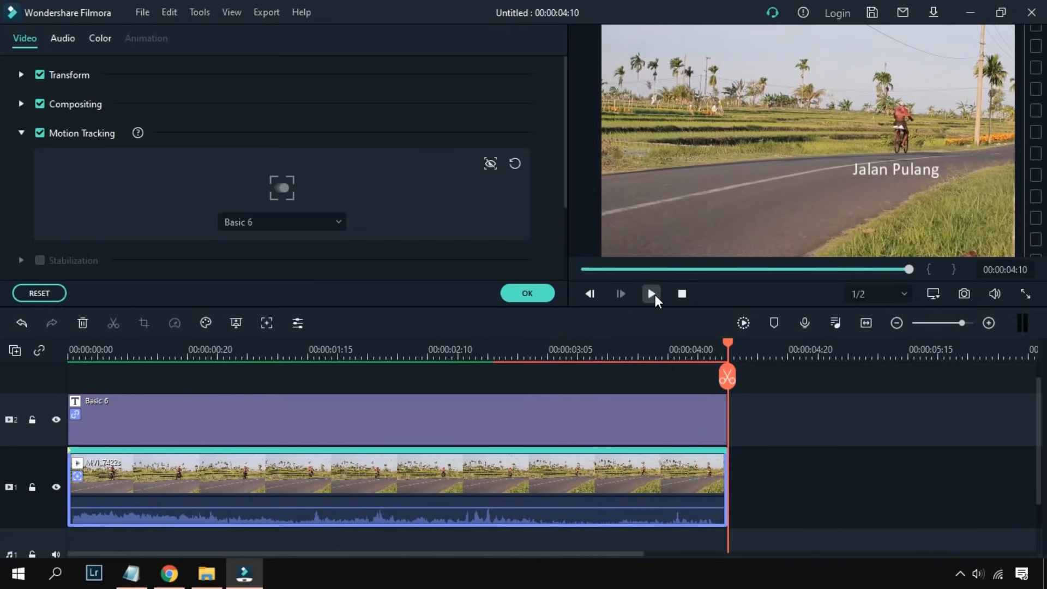
# Step: At the start of the clip, shift the "Jalan Pulang" title slightly left of the bicycle and play it back
pyautogui.moveTo(728, 344); pyautogui.dragTo(63, 392)
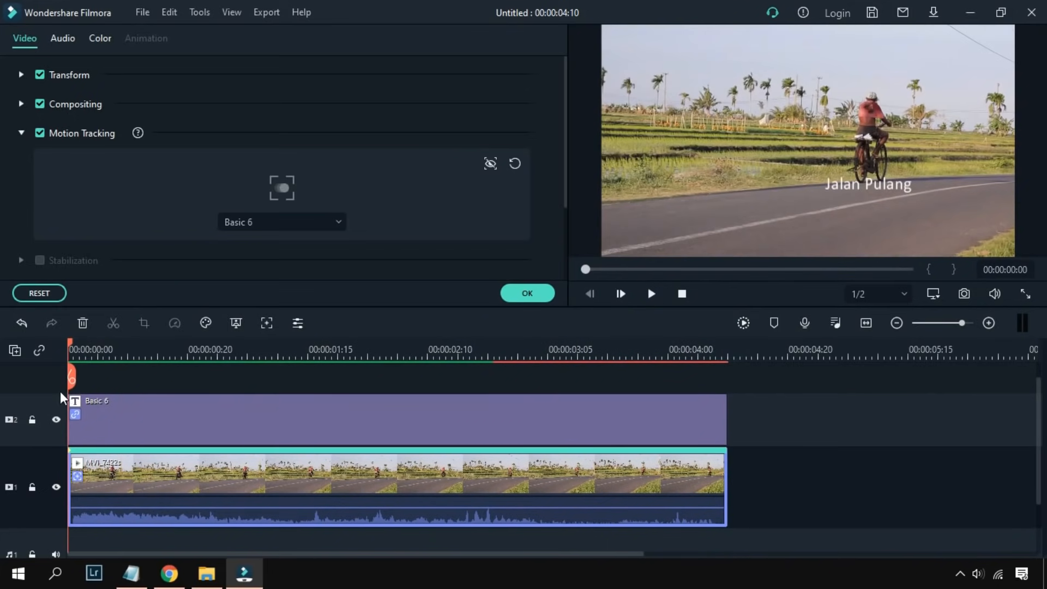
pyautogui.click(273, 435)
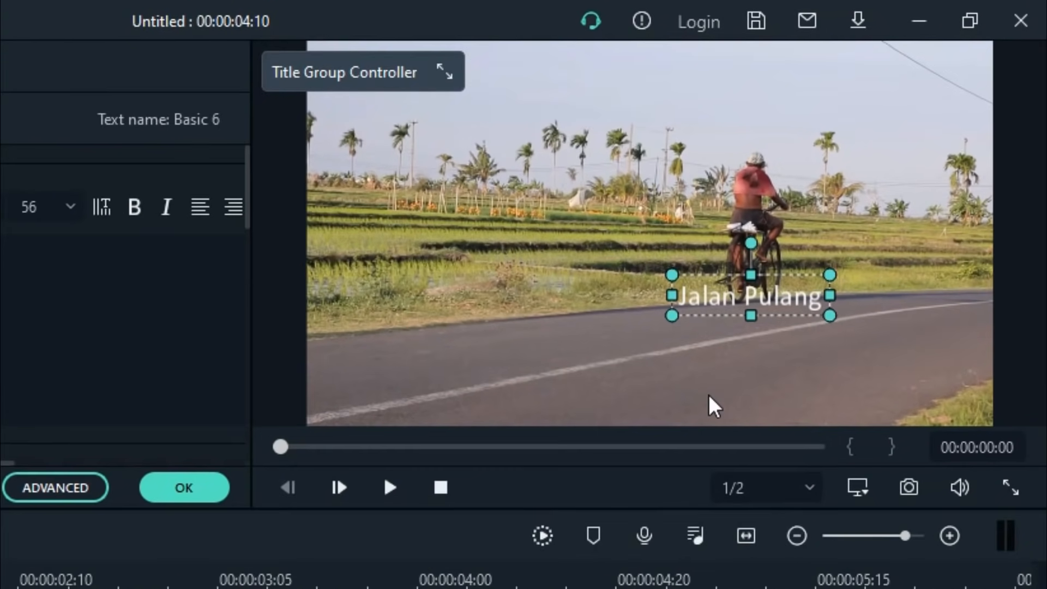
pyautogui.moveTo(708, 394); pyautogui.dragTo(710, 410)
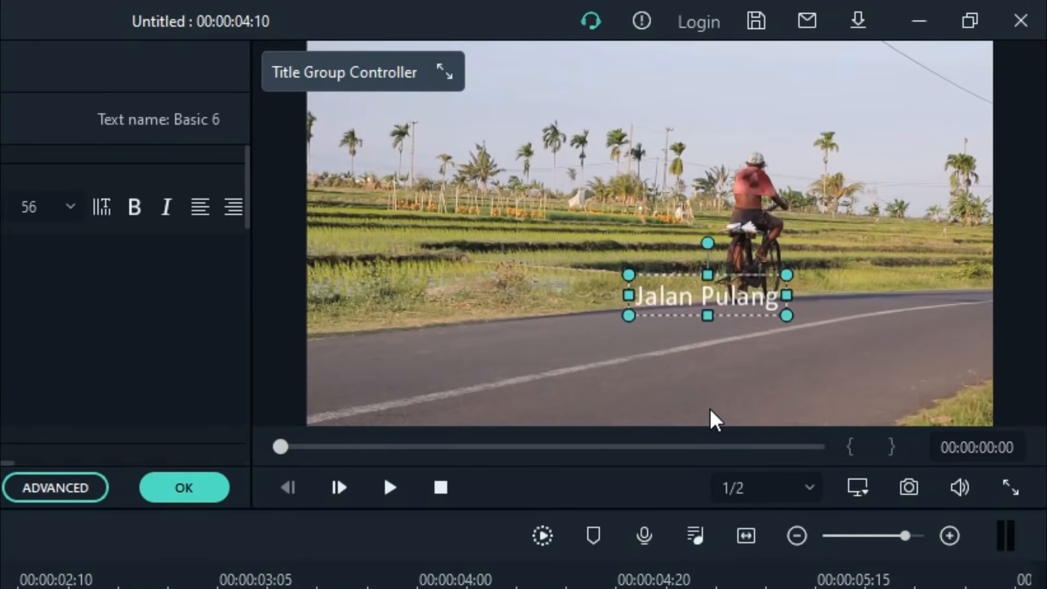
pyautogui.click(396, 487)
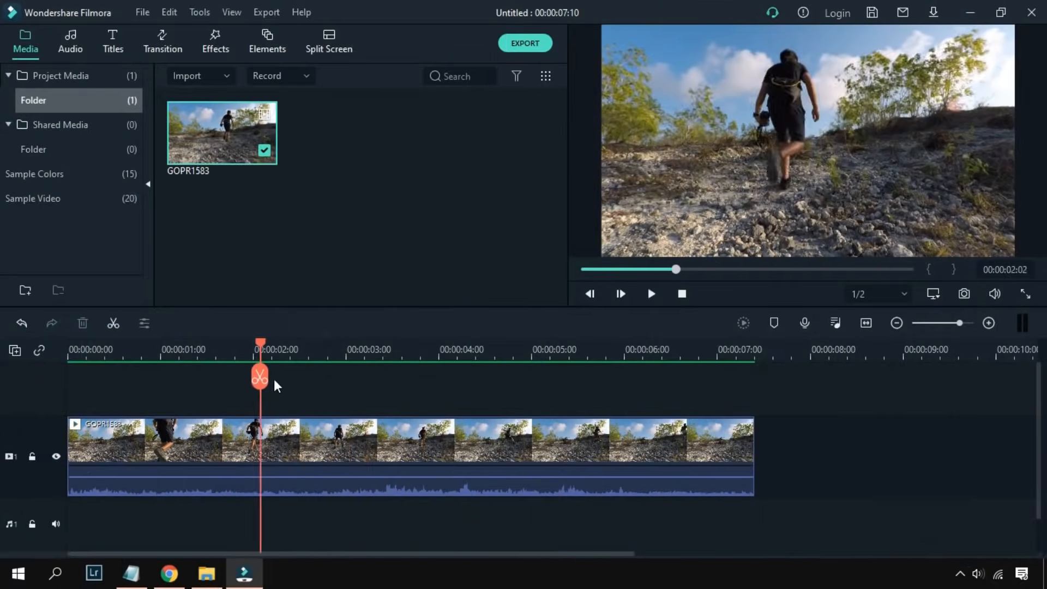
# Step: Open the animation settings of the GOPR1583 clip and examine the Preset Animation and Preset Motions (Legacy) choices
pyautogui.moveTo(274, 385); pyautogui.dragTo(371, 446)
pyautogui.click(428, 453)
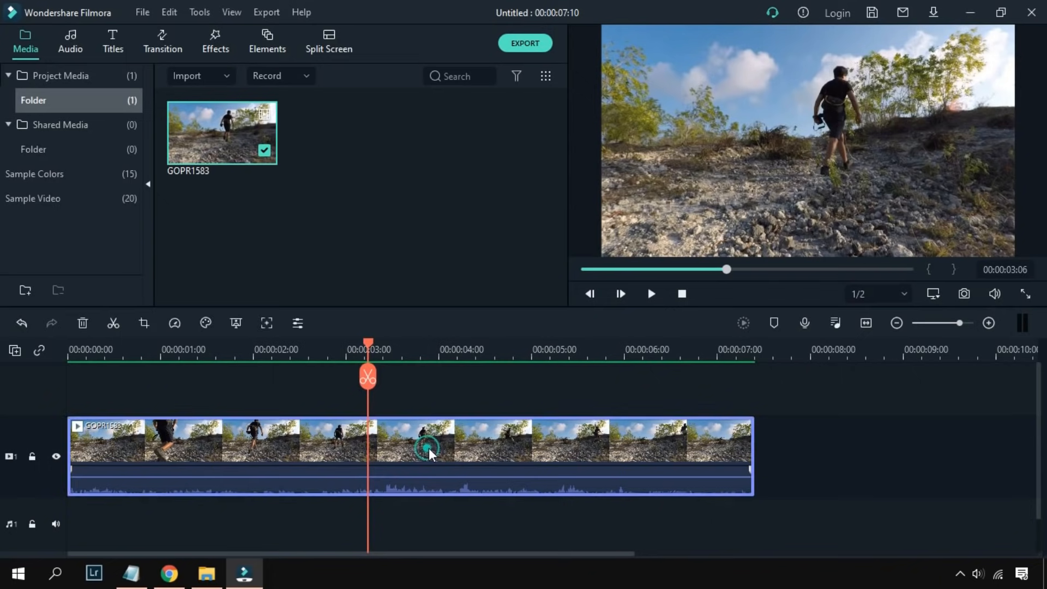
pyautogui.doubleClick(427, 450)
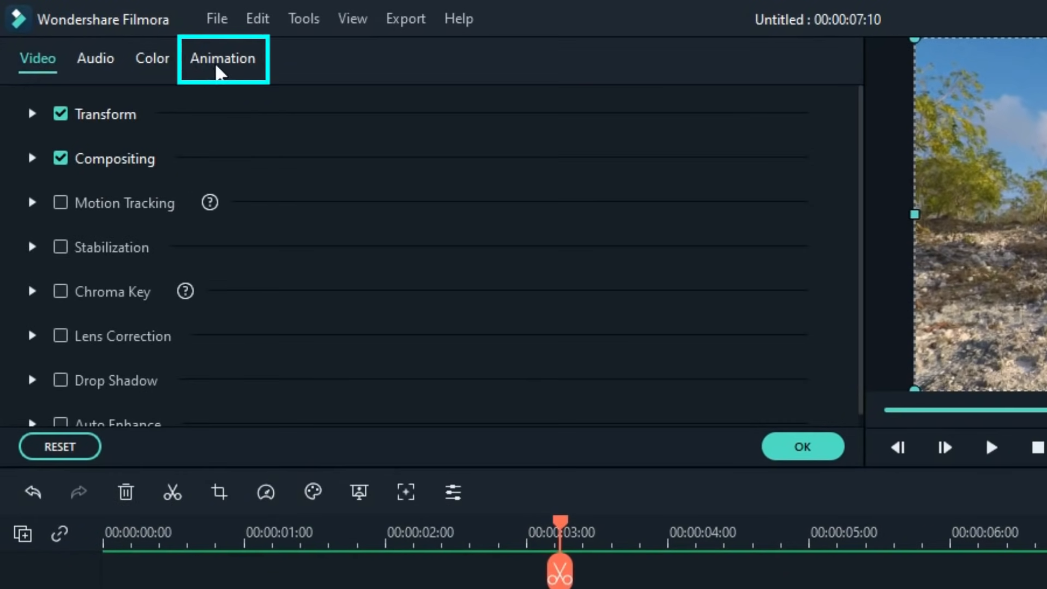
pyautogui.click(218, 70)
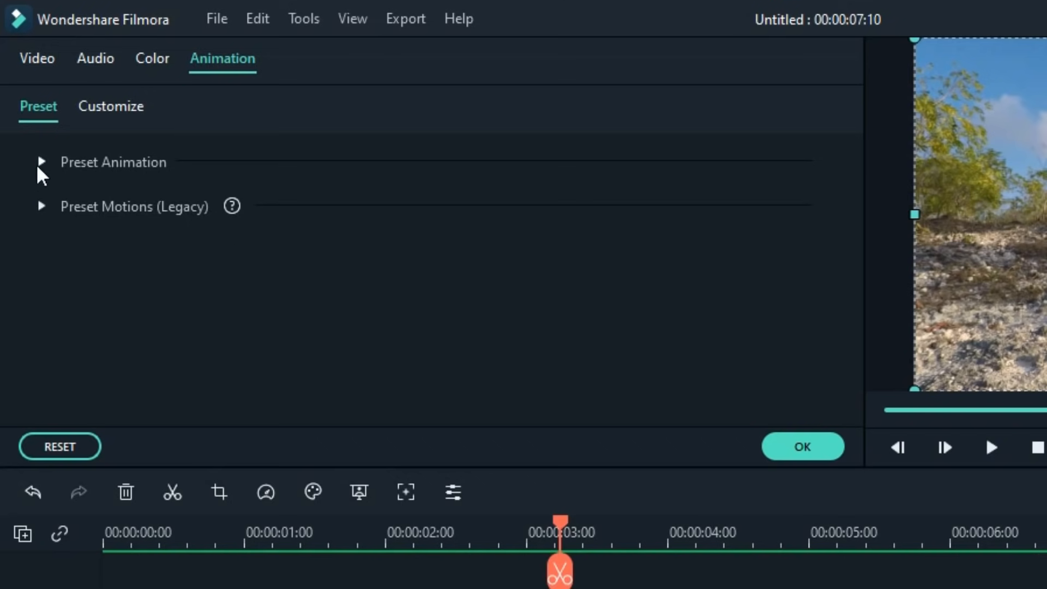
pyautogui.click(39, 161)
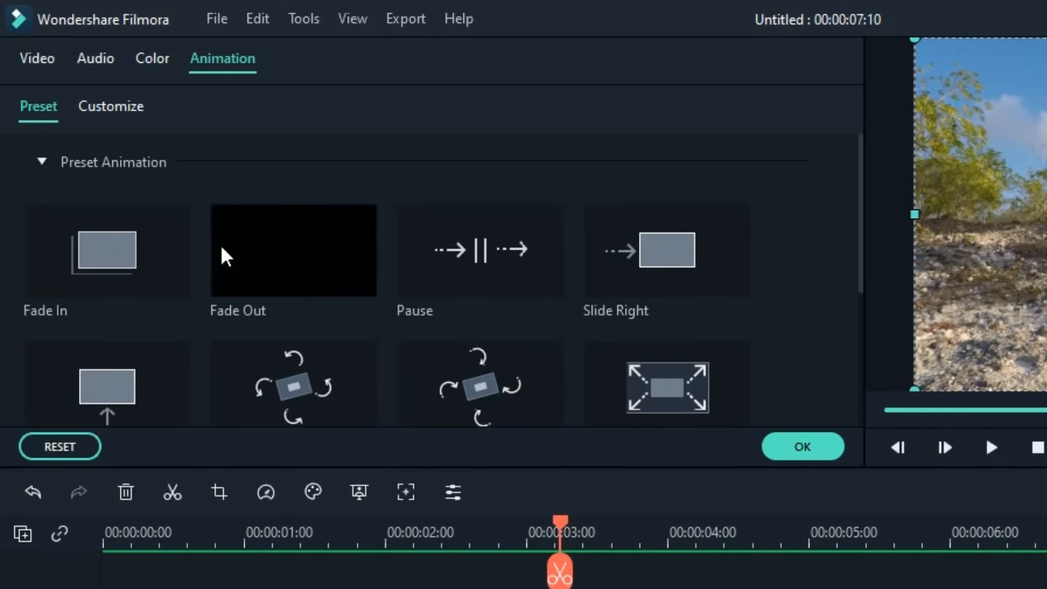
pyautogui.click(41, 163)
pyautogui.click(43, 207)
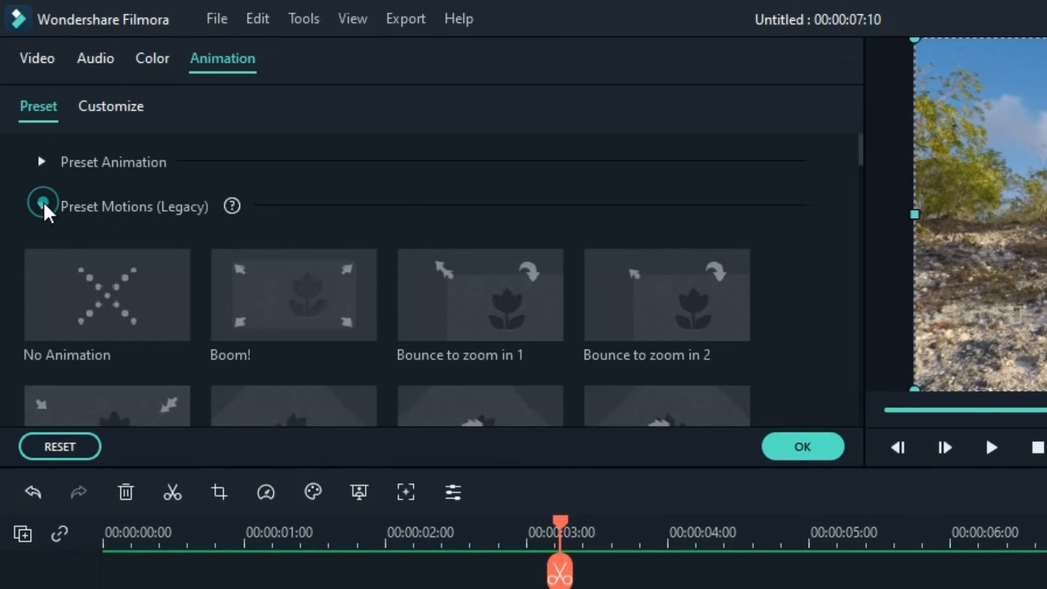
pyautogui.click(44, 207)
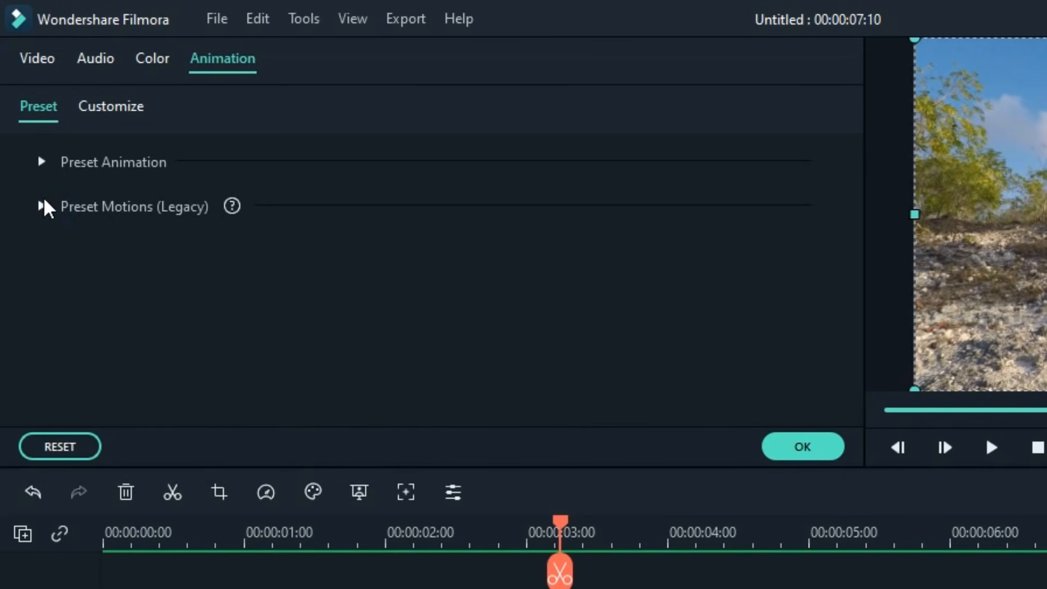
# Step: Add a custom animation keyframe at 00:00:01:15 on the GOPR1583 clip and set its rotation to 5
pyautogui.click(125, 115)
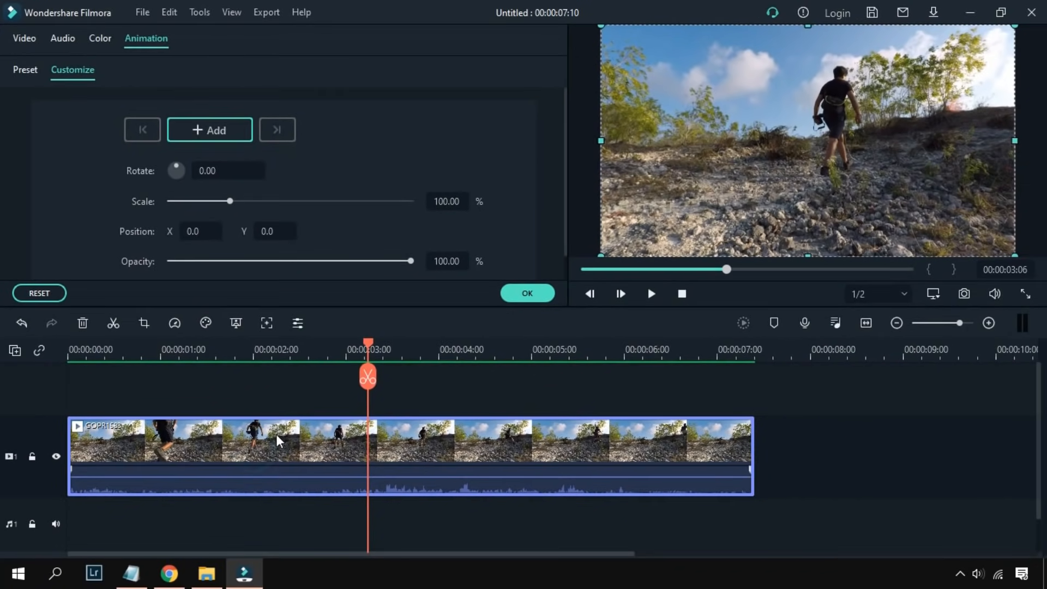
pyautogui.moveTo(366, 352); pyautogui.dragTo(217, 417)
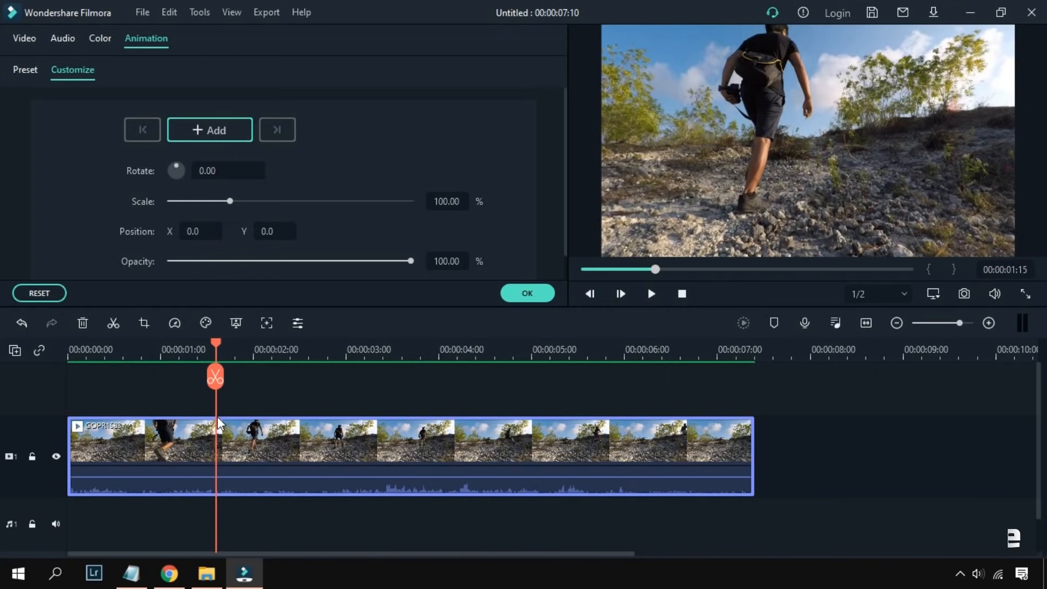
pyautogui.click(208, 135)
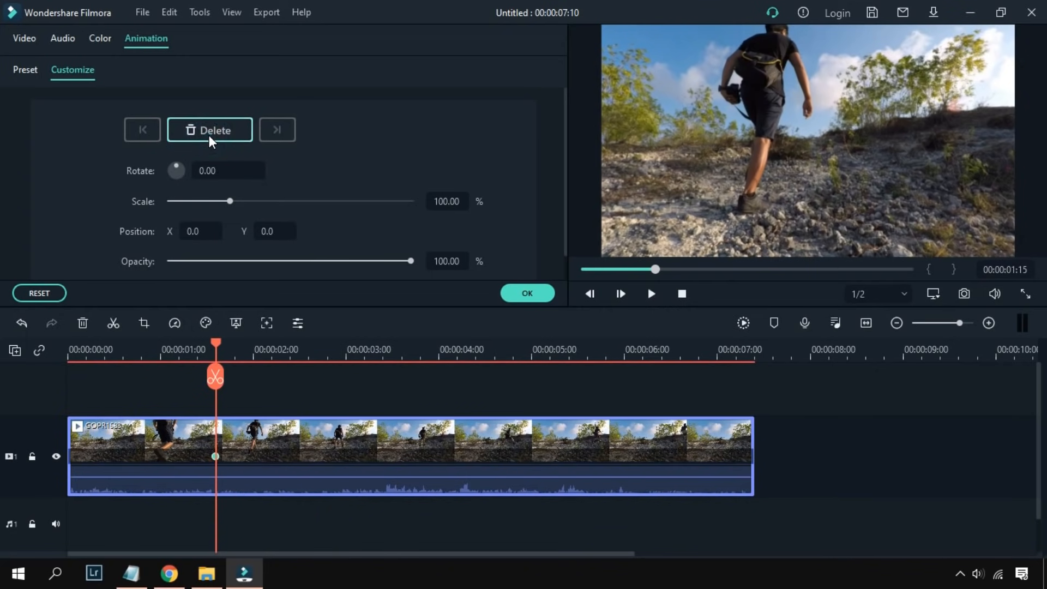
pyautogui.moveTo(178, 165); pyautogui.dragTo(177, 168)
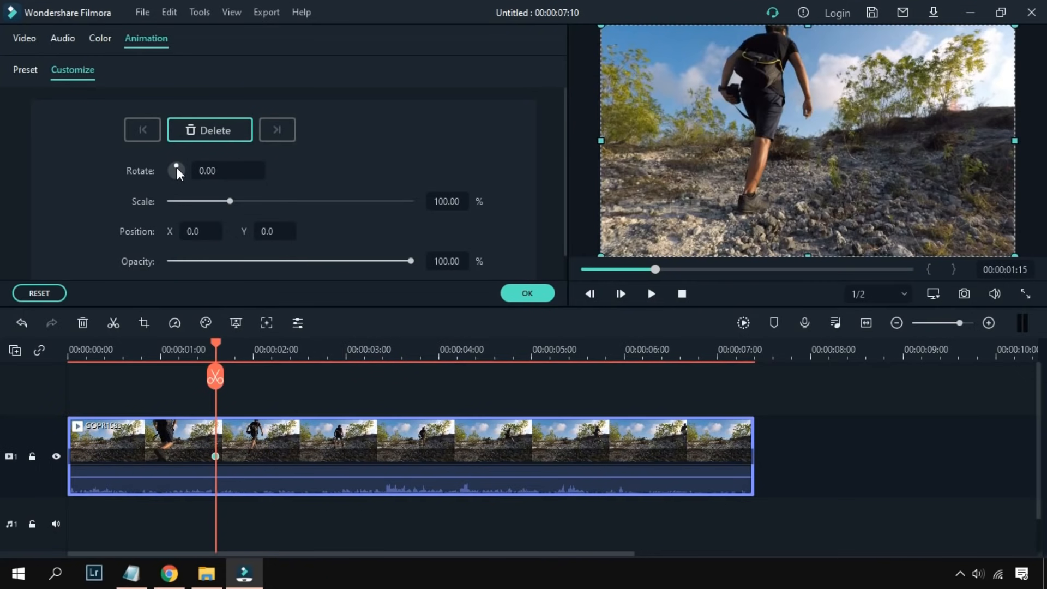
pyautogui.click(209, 171)
pyautogui.write('5')
pyautogui.press('Return')
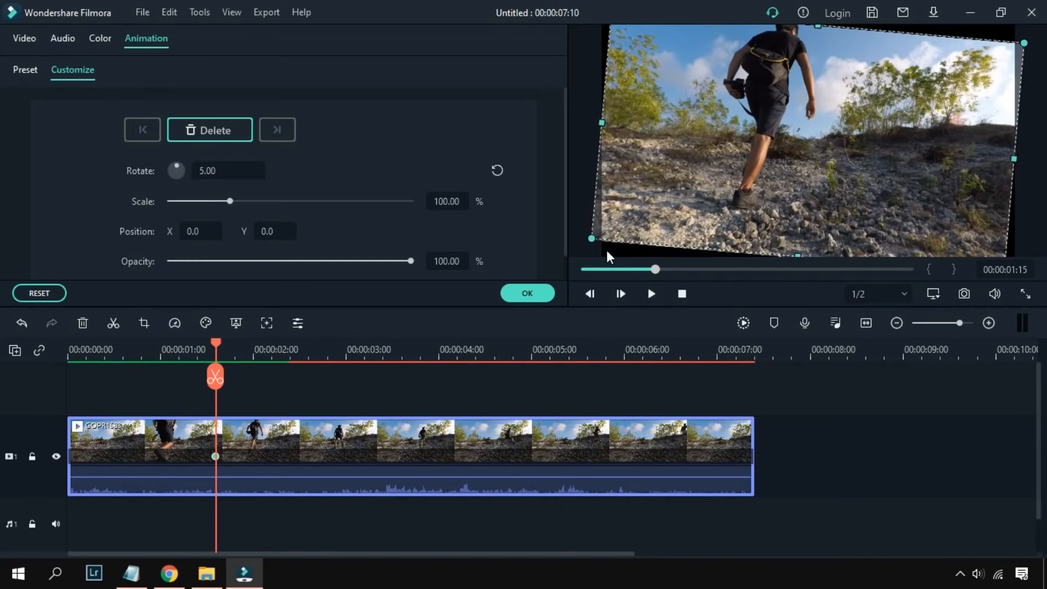
# Step: Set the scale of the 00:00:01:15 keyframe to 125% so the rotated picture fills the frame
pyautogui.moveTo(229, 205); pyautogui.dragTo(239, 206)
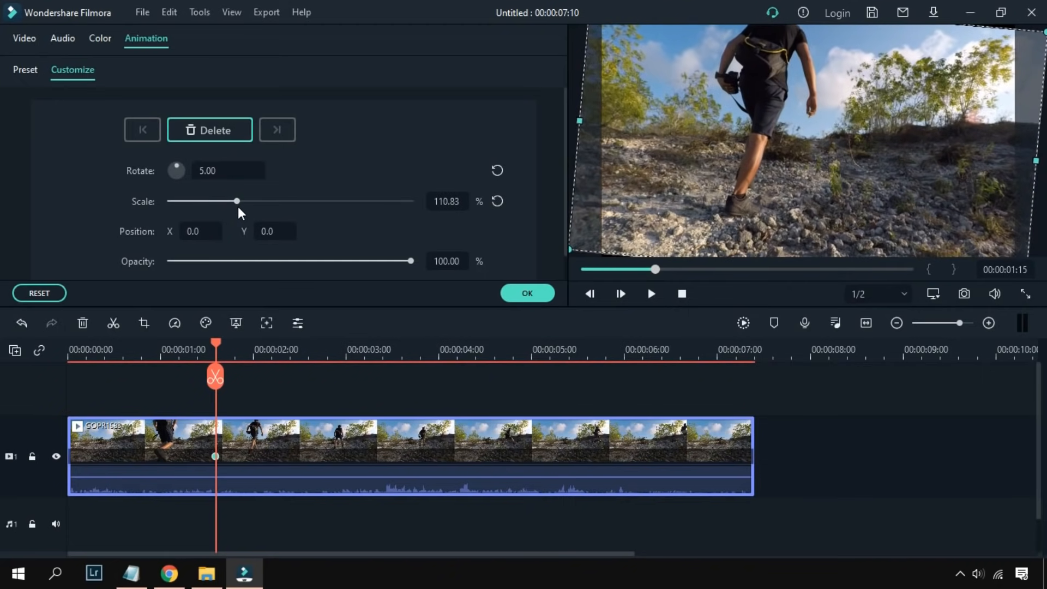
pyautogui.click(457, 201)
pyautogui.write('125')
pyautogui.press('Return')
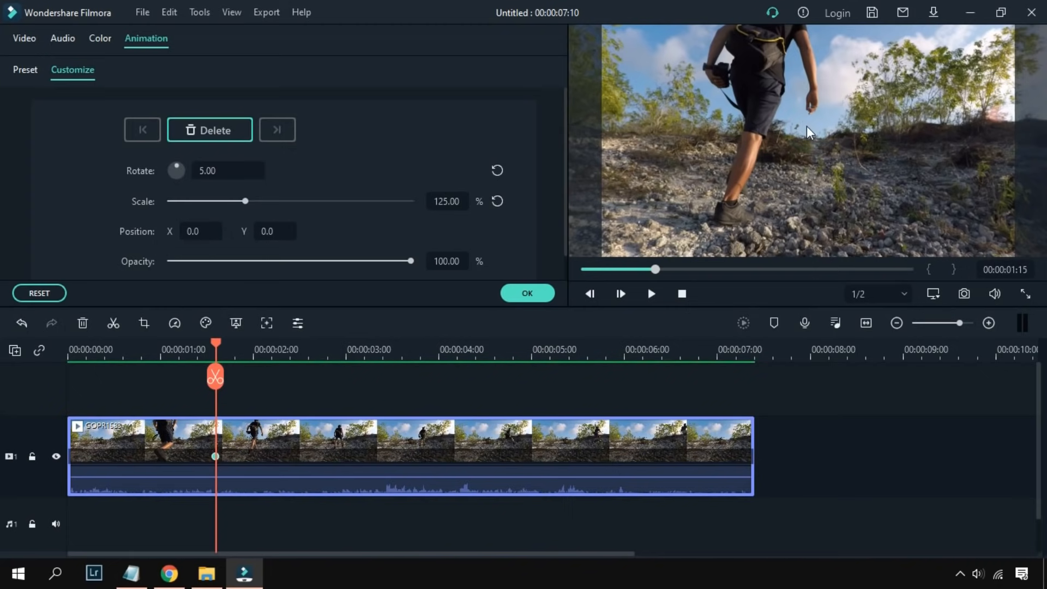
# Step: Try shifting the picture to a Y position of -4 at this keyframe, and reset the position to 0
pyautogui.moveTo(808, 132)
pyautogui.mouseDown()
pyautogui.moveTo(840, 127)
pyautogui.moveTo(796, 122)
pyautogui.mouseUp()
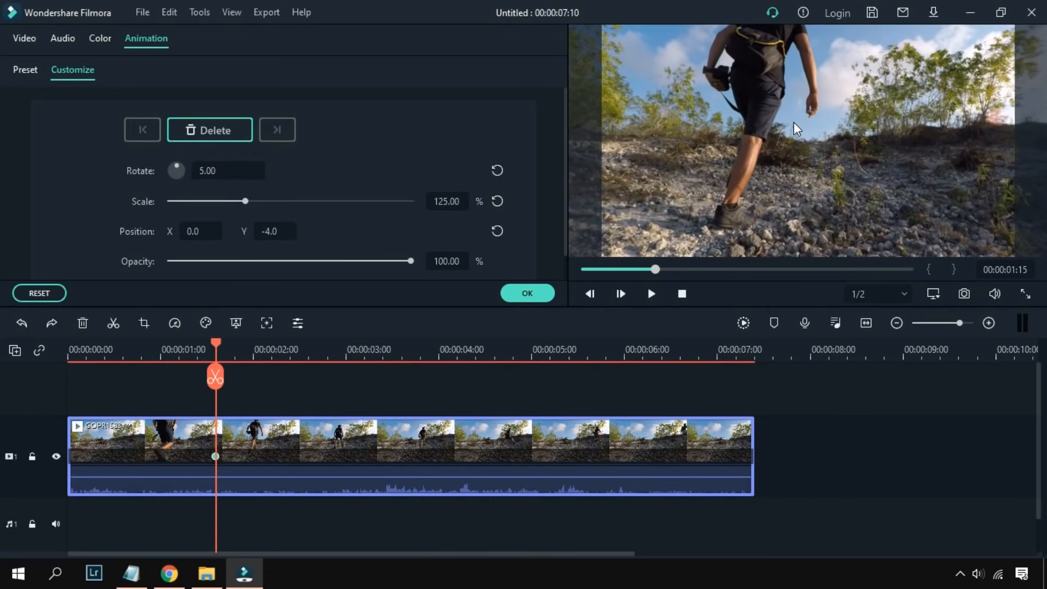
pyautogui.click(496, 230)
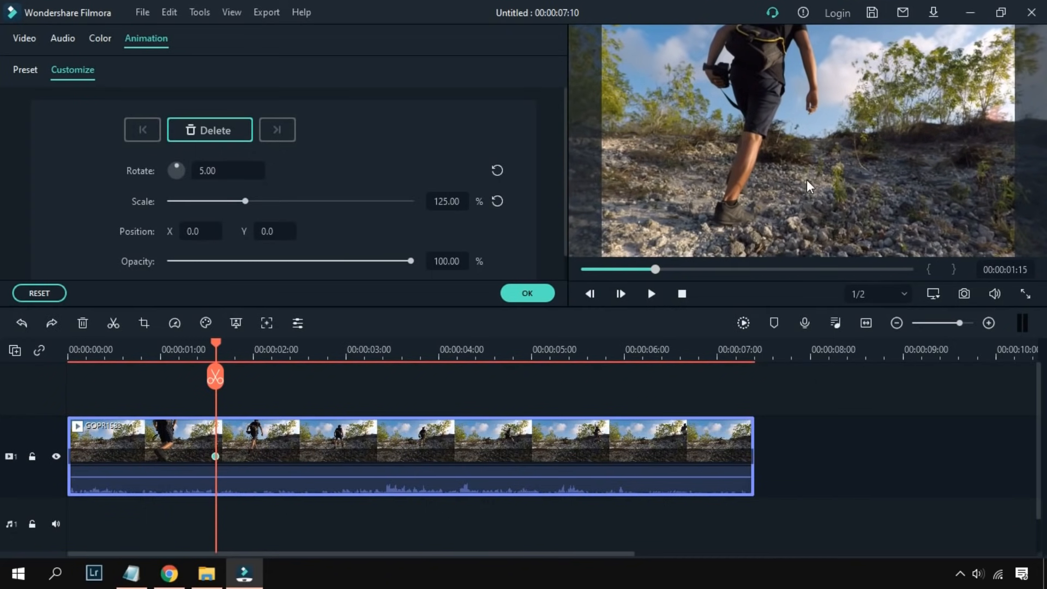
pyautogui.click(245, 202)
pyautogui.hotkey('ctrl', 'z')
# Step: Add a second keyframe at 00:00:02:10 with rotation 10 and a scale of about 135%
pyautogui.moveTo(218, 342); pyautogui.dragTo(291, 361)
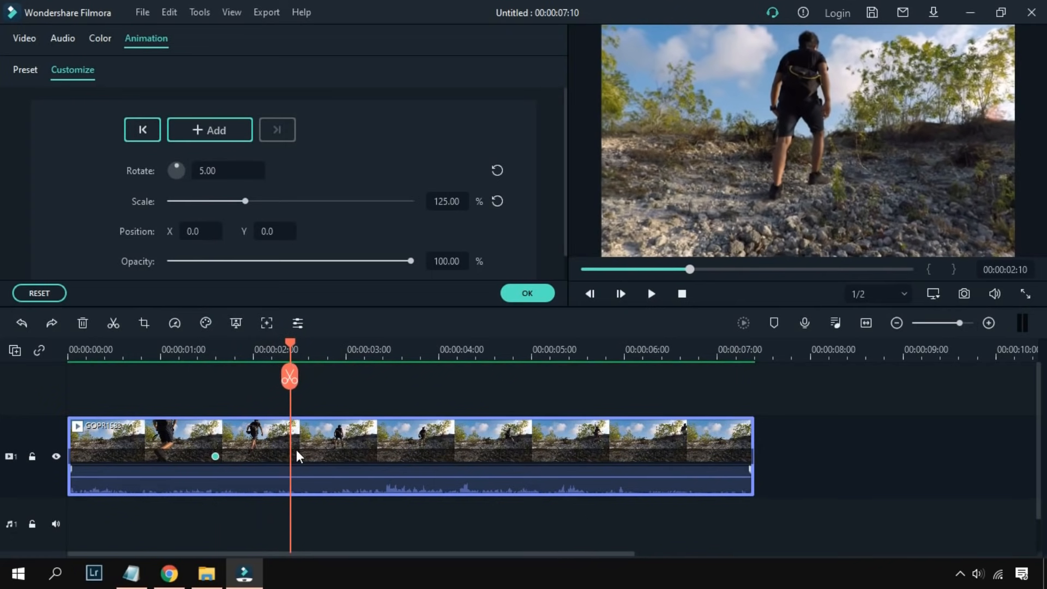
pyautogui.click(224, 131)
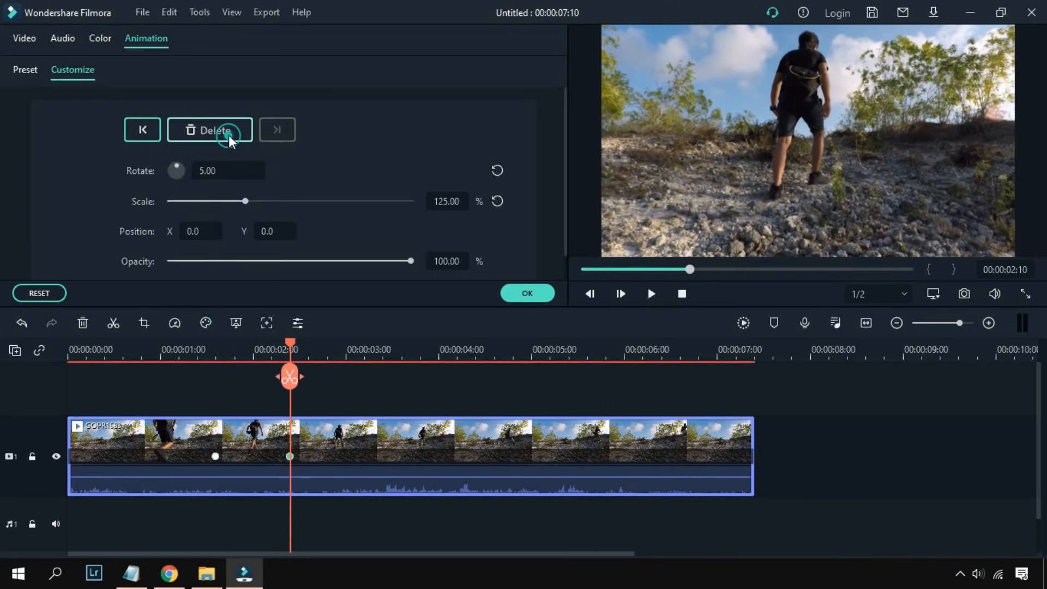
pyautogui.click(195, 170)
pyautogui.write('10')
pyautogui.press('Return')
pyautogui.moveTo(245, 201); pyautogui.dragTo(252, 204)
# Step: Add a third keyframe at 00:00:03:05 with rotation 5 and scale 125%
pyautogui.moveTo(289, 349); pyautogui.dragTo(363, 349)
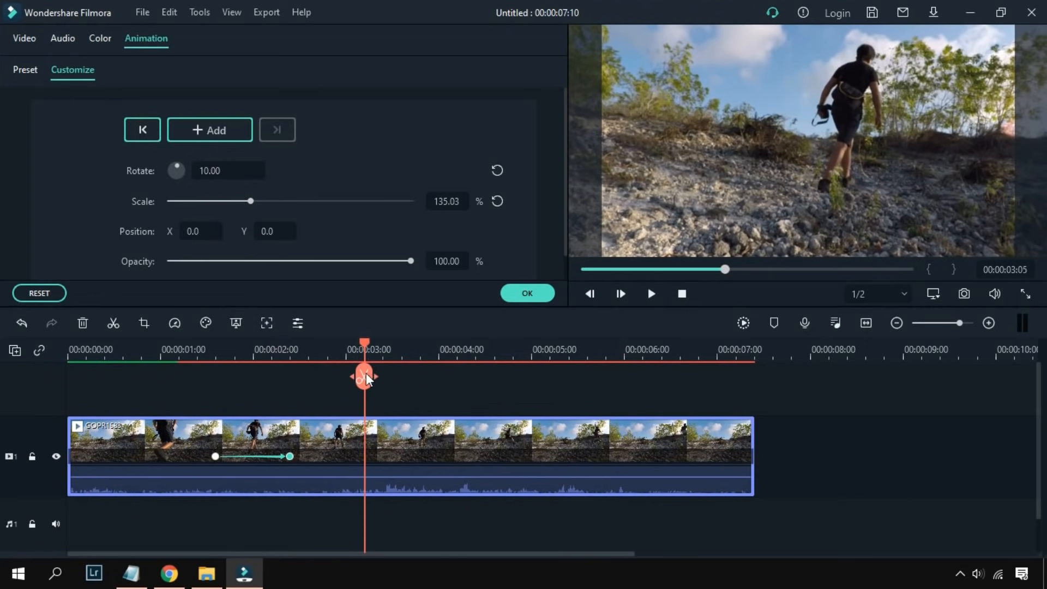
pyautogui.click(210, 130)
pyautogui.click(227, 171)
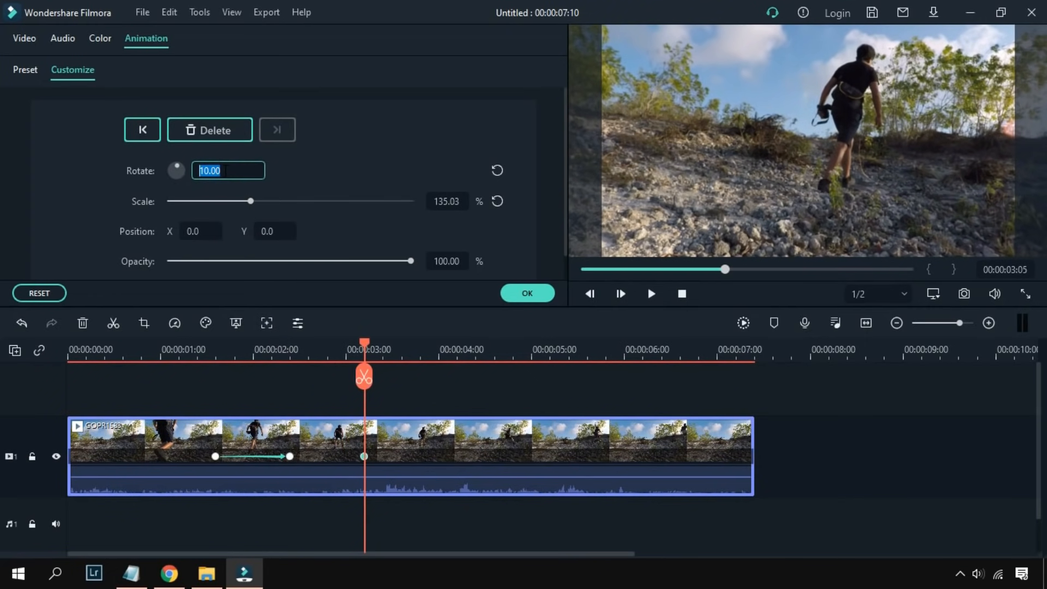
pyautogui.write('5')
pyautogui.press('Return')
pyautogui.click(458, 202)
pyautogui.write('125')
pyautogui.press('Return')
# Step: Add a fourth keyframe at 00:00:04:00 with rotation 0 and reset its scale to 100%
pyautogui.moveTo(365, 345); pyautogui.dragTo(440, 357)
pyautogui.click(226, 134)
pyautogui.click(226, 171)
pyautogui.write('0')
pyautogui.press('Return')
pyautogui.click(497, 201)
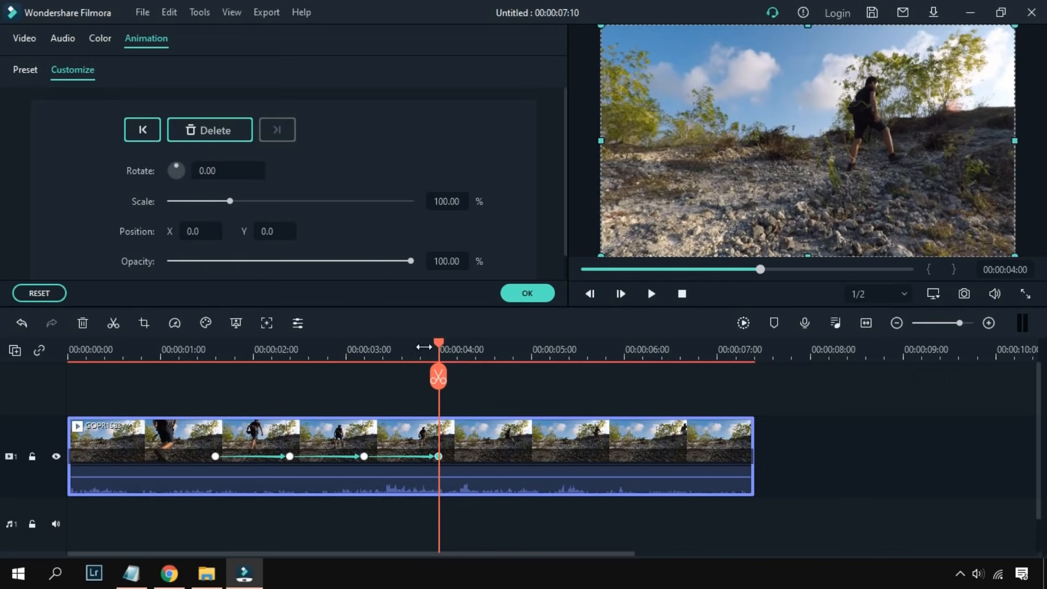
# Step: Render the timeline preview and play the keyframe animation from the beginning
pyautogui.press('Home')
pyautogui.click(743, 323)
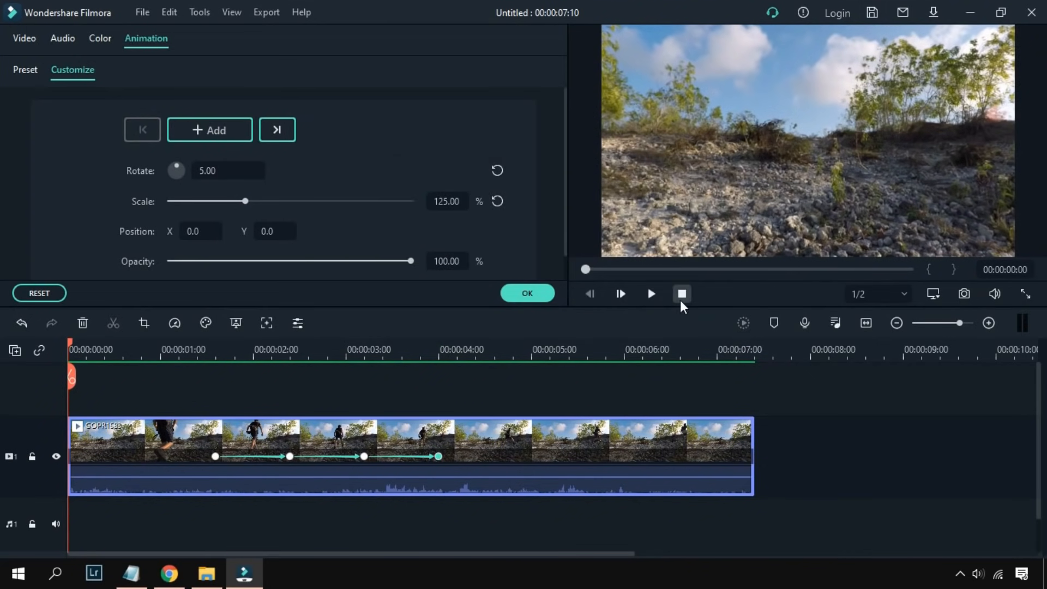
pyautogui.click(649, 293)
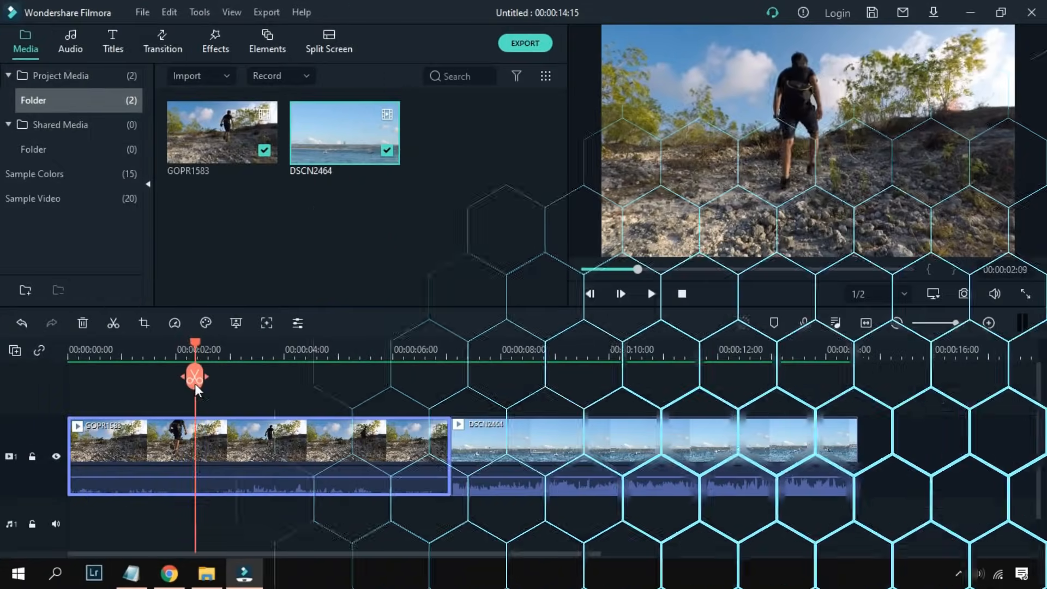
# Step: Enable Color Match on the GOPR1583 clip at 00:00:02:20 and open its comparison view
pyautogui.moveTo(197, 390); pyautogui.dragTo(561, 413)
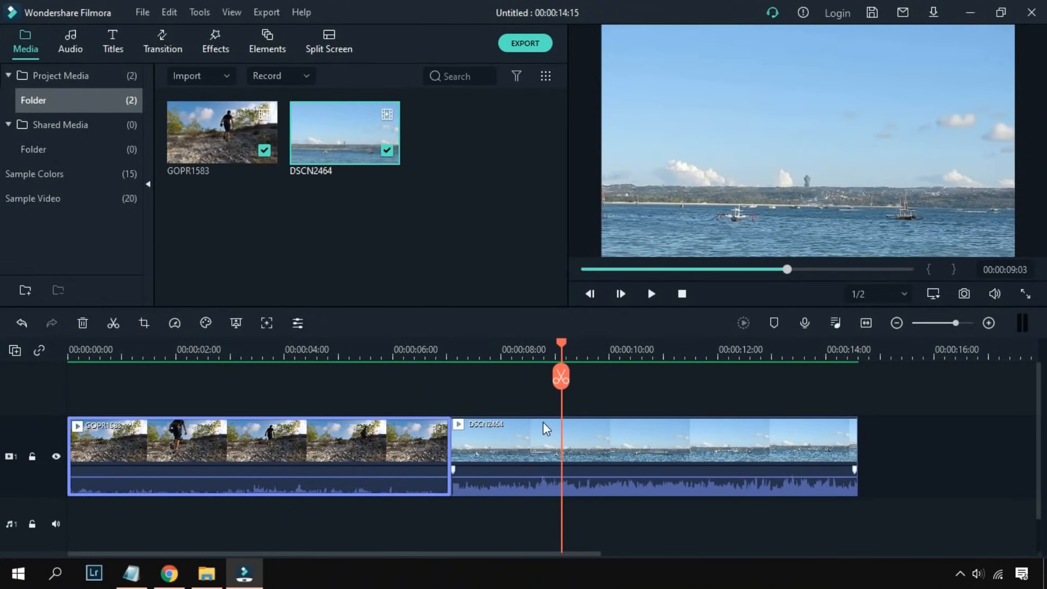
pyautogui.moveTo(562, 342); pyautogui.dragTo(275, 455)
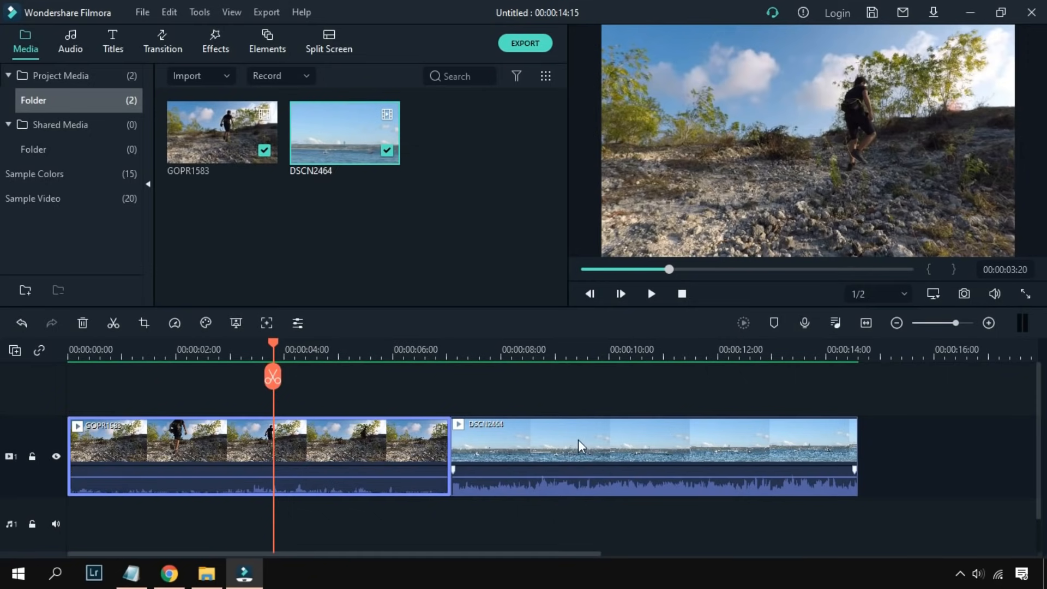
pyautogui.moveTo(275, 349); pyautogui.dragTo(227, 460)
pyautogui.doubleClick(265, 449)
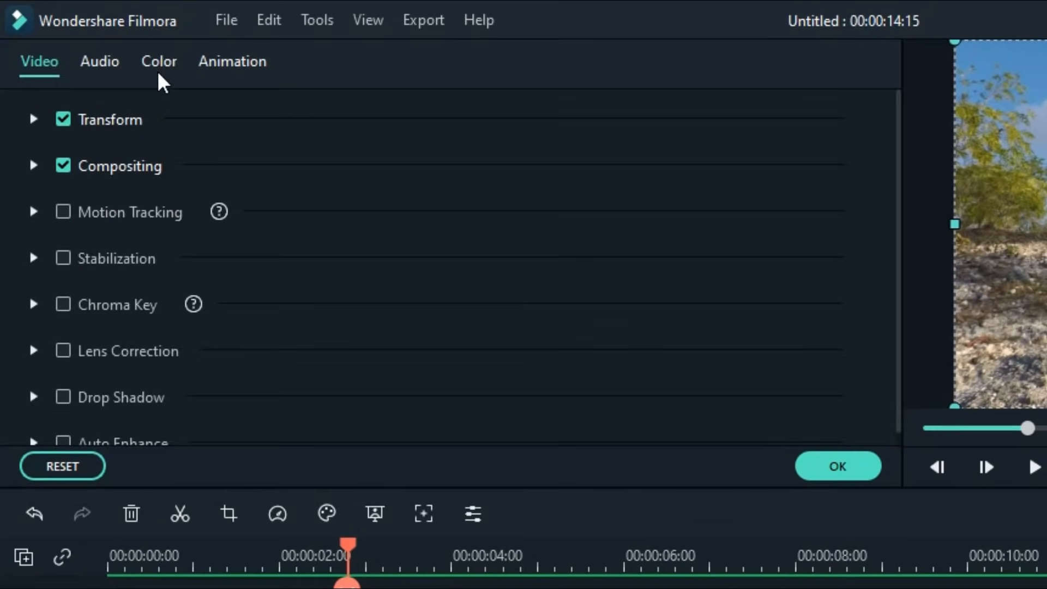
pyautogui.click(100, 40)
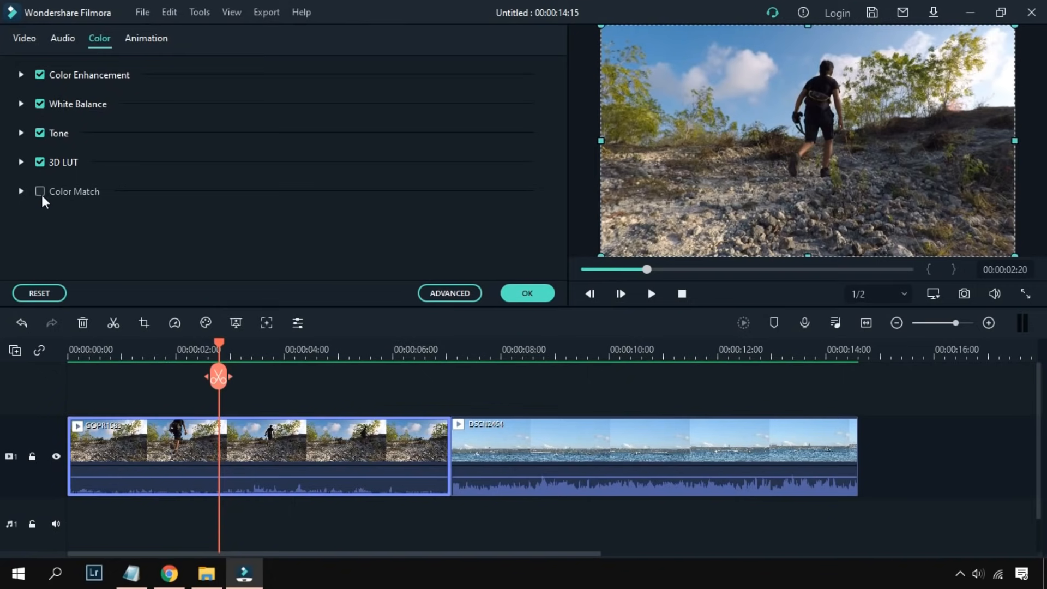
pyautogui.click(40, 192)
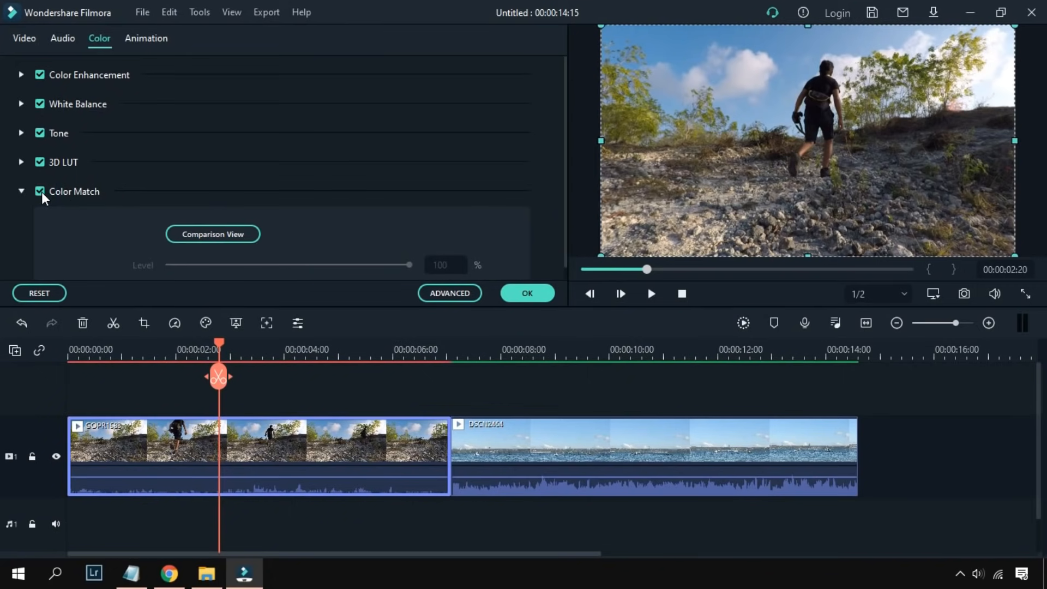
pyautogui.click(218, 240)
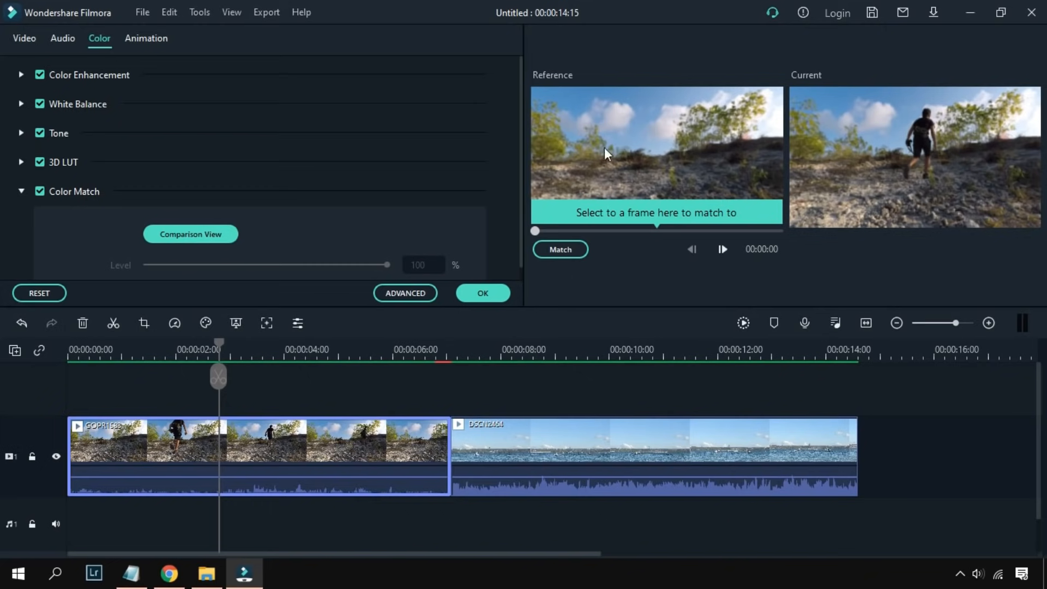
# Step: Match the clip's colors to the DSCN2464 sea frame at 00:00:08, reducing the match level to about 54% and fine-tuning it slightly upward
pyautogui.moveTo(538, 228); pyautogui.dragTo(676, 241)
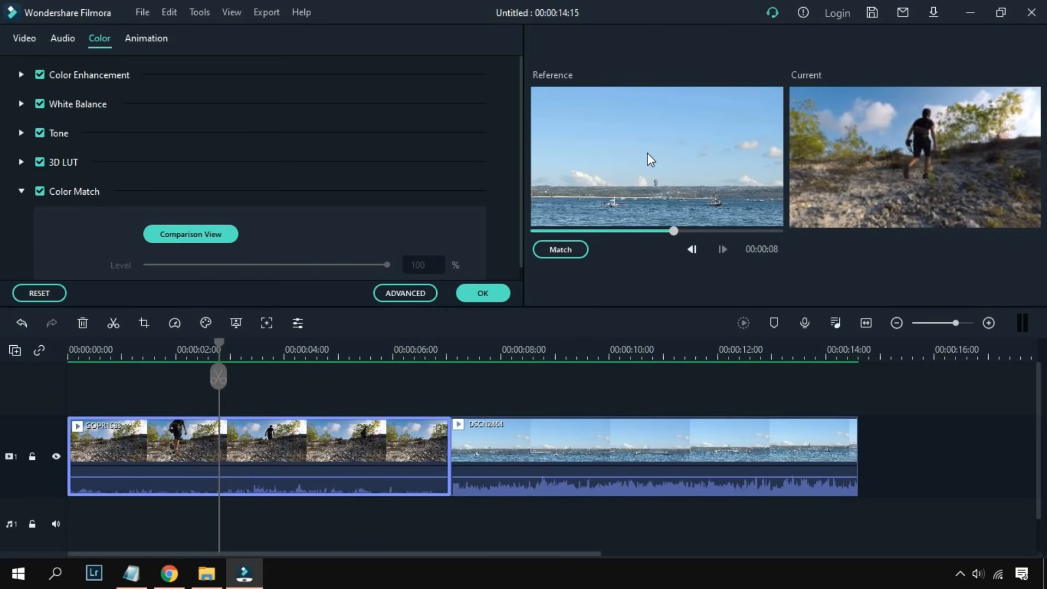
pyautogui.click(578, 253)
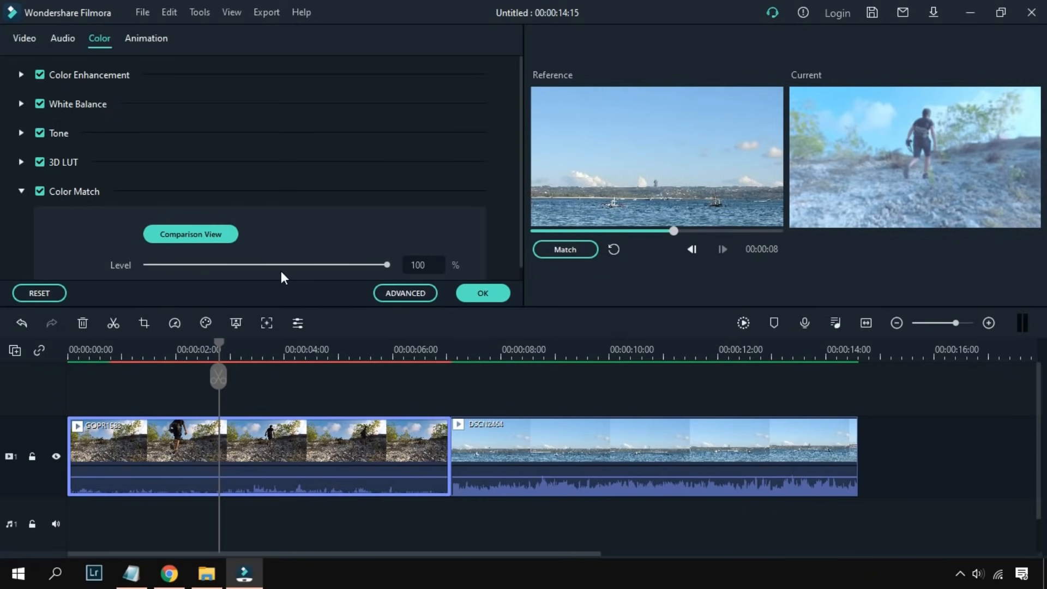
pyautogui.moveTo(386, 265); pyautogui.dragTo(279, 267)
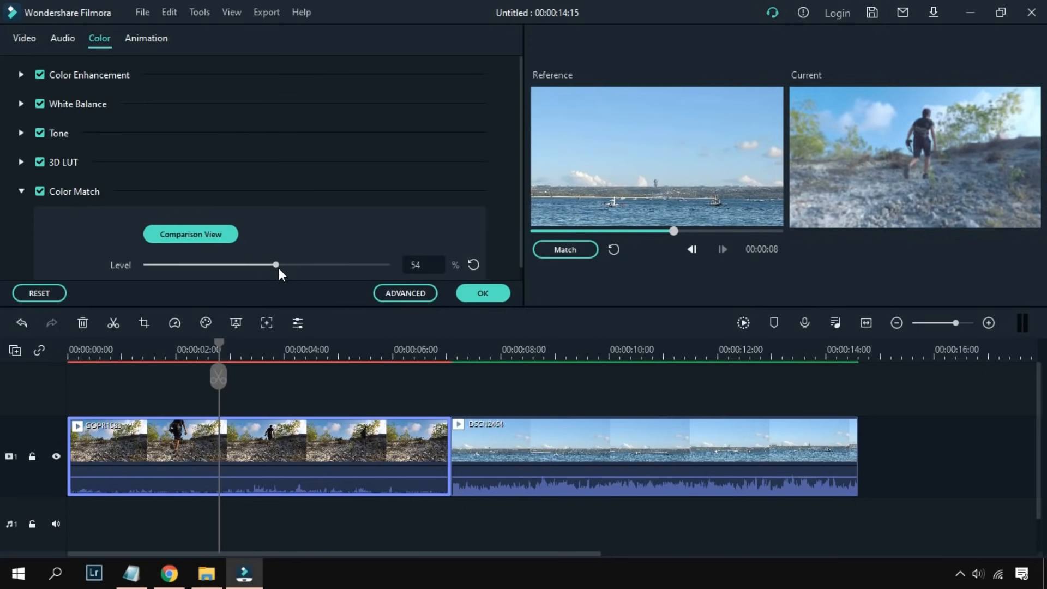
pyautogui.moveTo(279, 265); pyautogui.dragTo(296, 266)
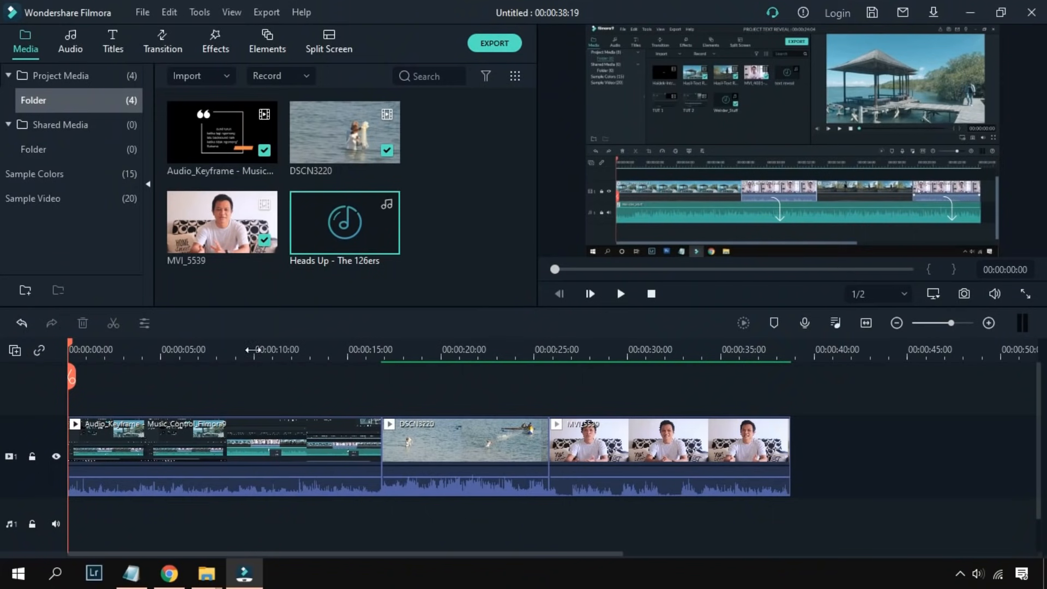
# Step: Place the Heads Up - The 126ers music on audio track 1 from the start and trim it to the end of the video clips
pyautogui.click(205, 467)
pyautogui.click(479, 468)
pyautogui.click(644, 458)
pyautogui.moveTo(76, 349); pyautogui.dragTo(303, 348)
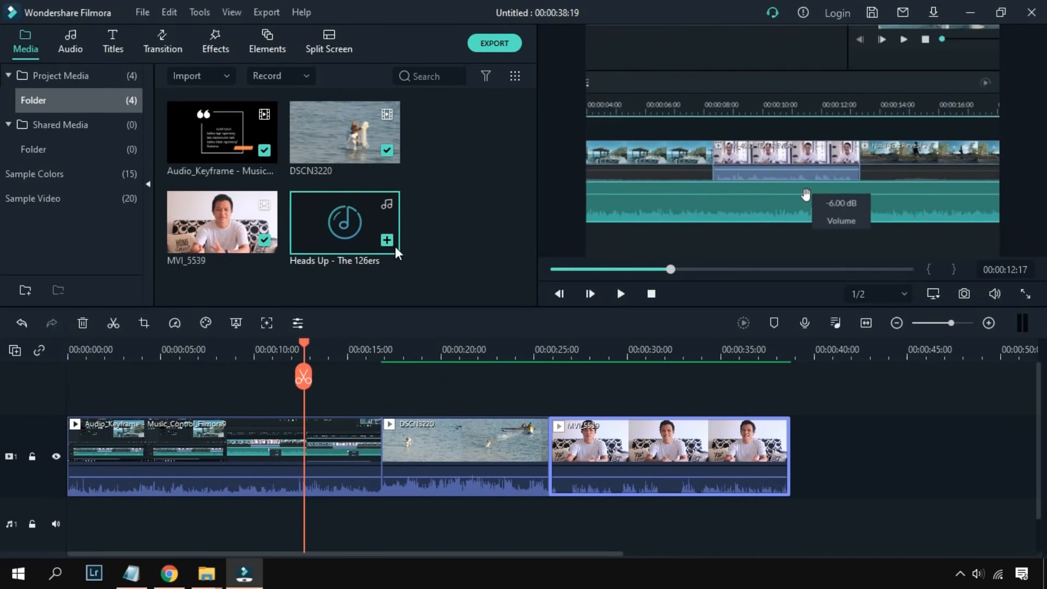
pyautogui.moveTo(304, 253); pyautogui.dragTo(71, 524)
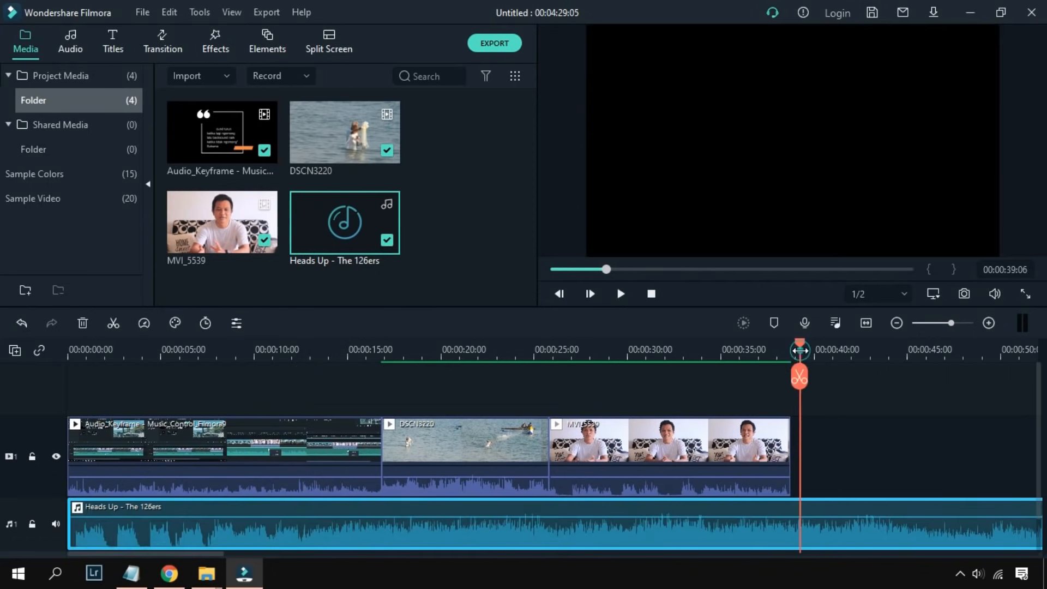
pyautogui.click(790, 377)
pyautogui.press('Delete')
pyautogui.moveTo(791, 348); pyautogui.dragTo(306, 349)
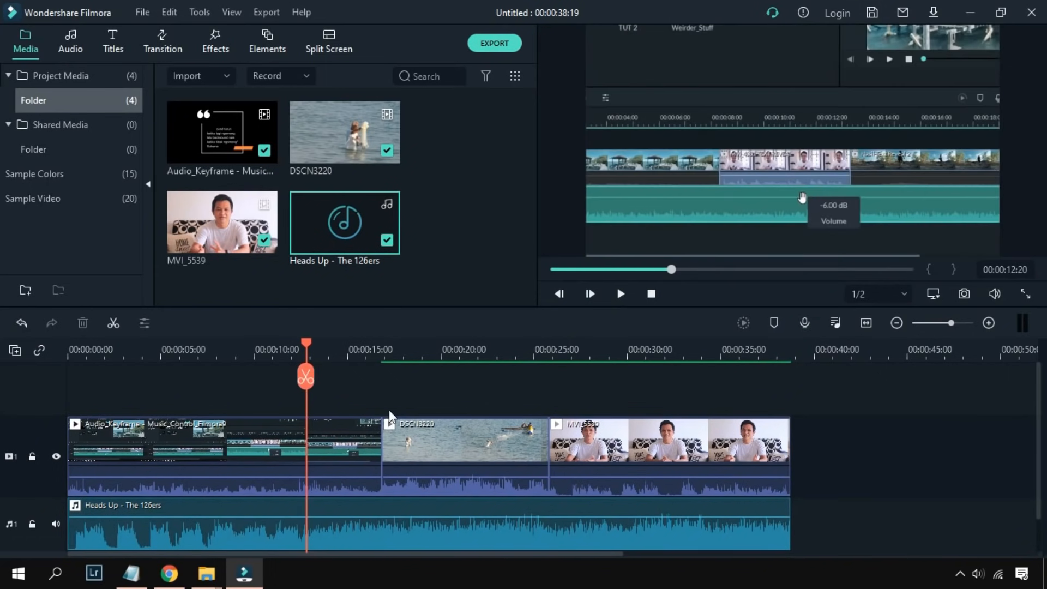
# Step: Enable ducking on the DSCN3220 clip to lower the volume of other clips
pyautogui.click(426, 374)
pyautogui.click(472, 534)
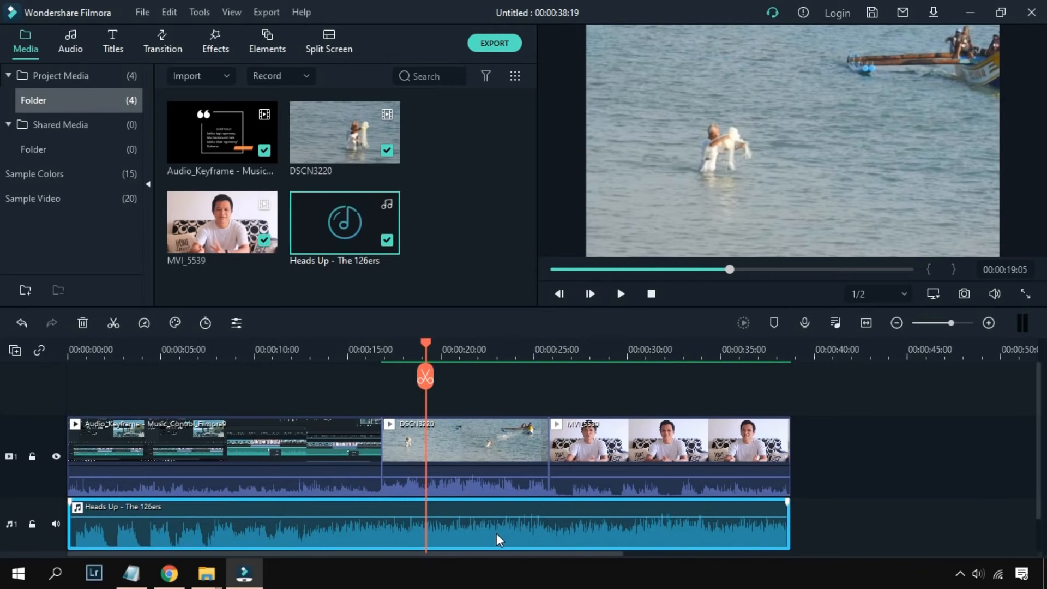
pyautogui.click(473, 459)
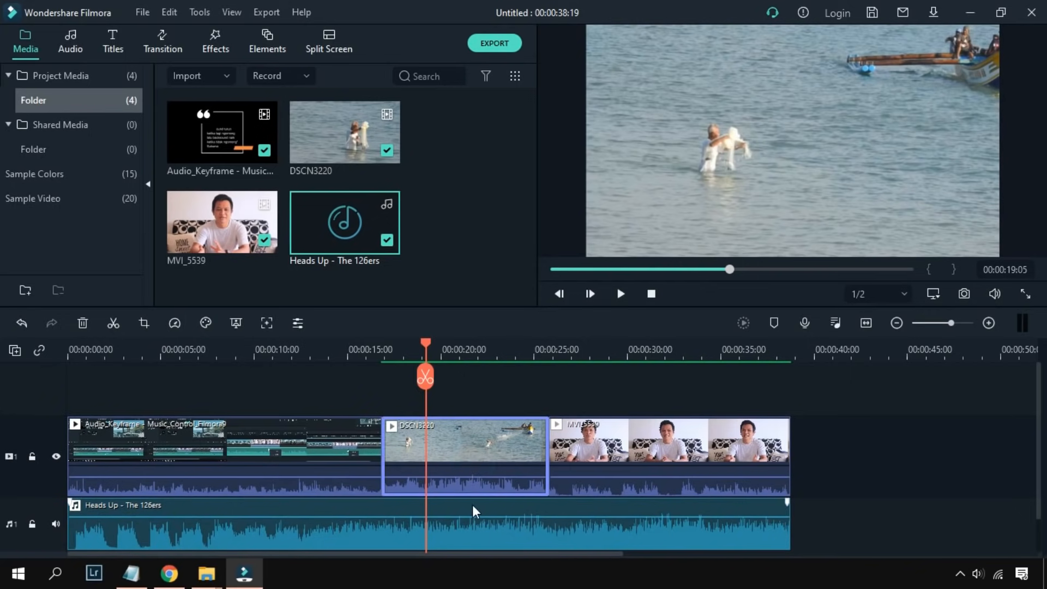
pyautogui.click(472, 528)
pyautogui.click(470, 454)
pyautogui.doubleClick(474, 452)
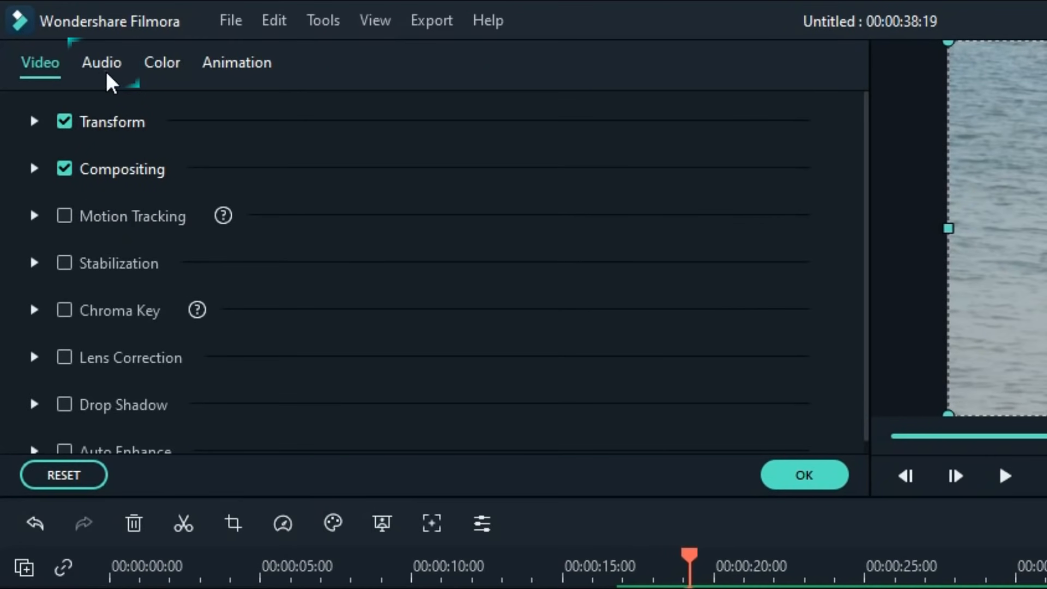
pyautogui.click(106, 75)
pyautogui.scroll(-3, 795, 355)
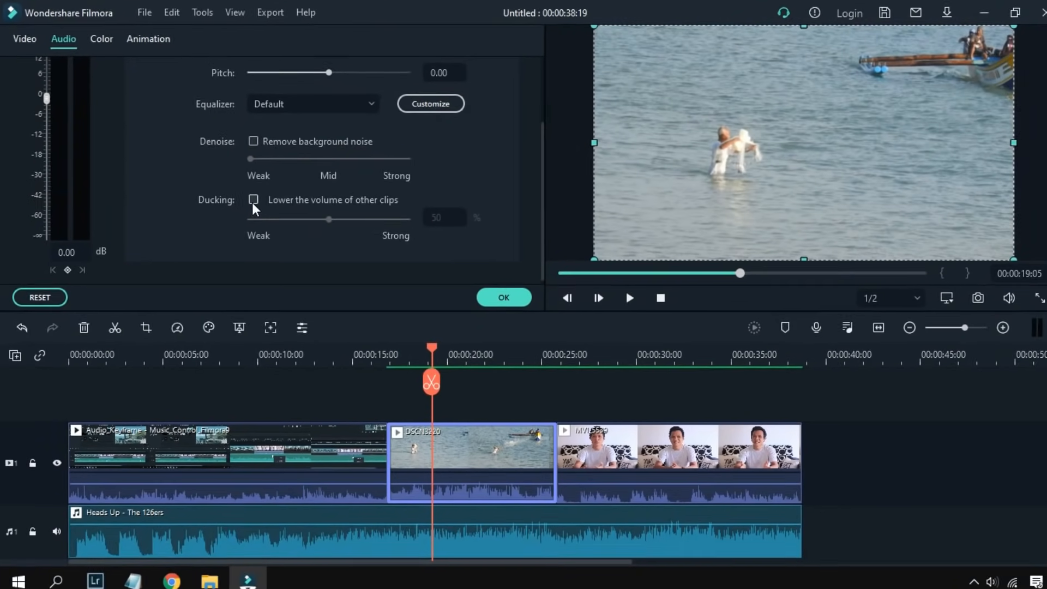
pyautogui.click(404, 319)
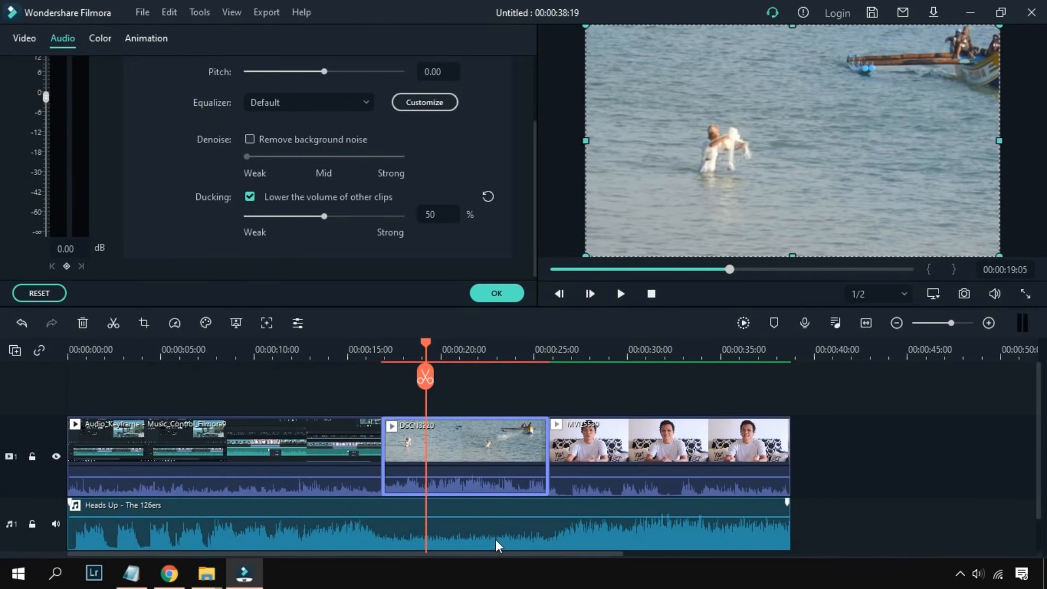
# Step: Try a ducking strength of 80% on the DSCN3220 clip, and turn its ducking off again
pyautogui.scroll(-1, 512, 536)
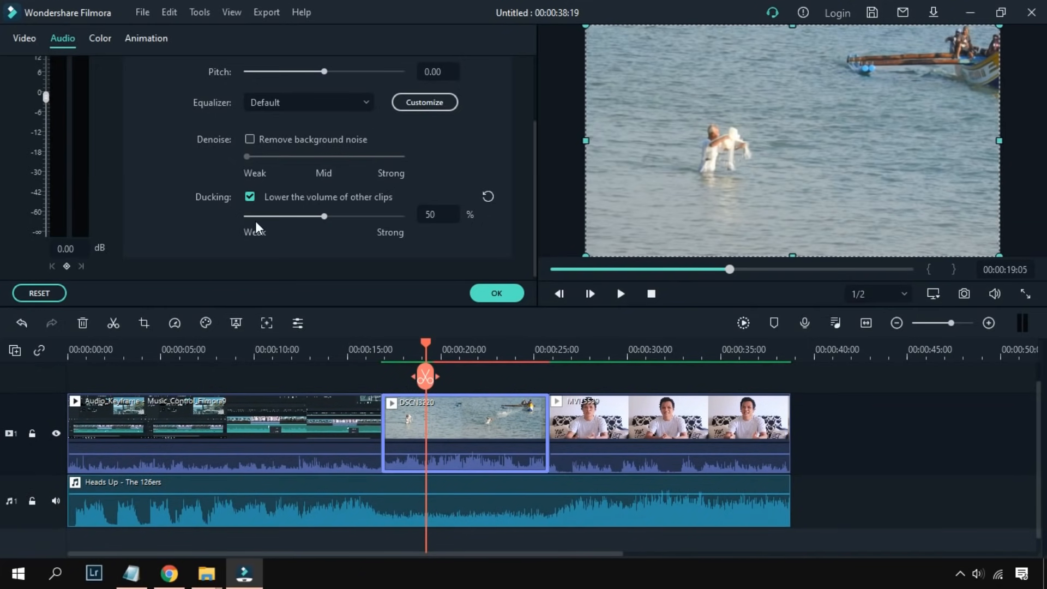
pyautogui.moveTo(306, 217); pyautogui.dragTo(371, 216)
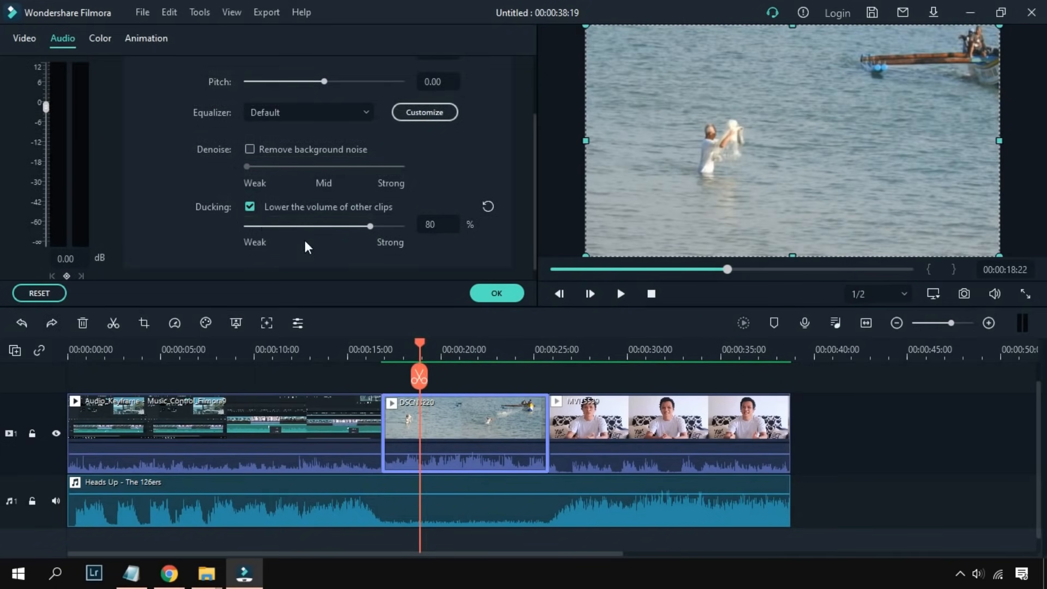
pyautogui.click(249, 207)
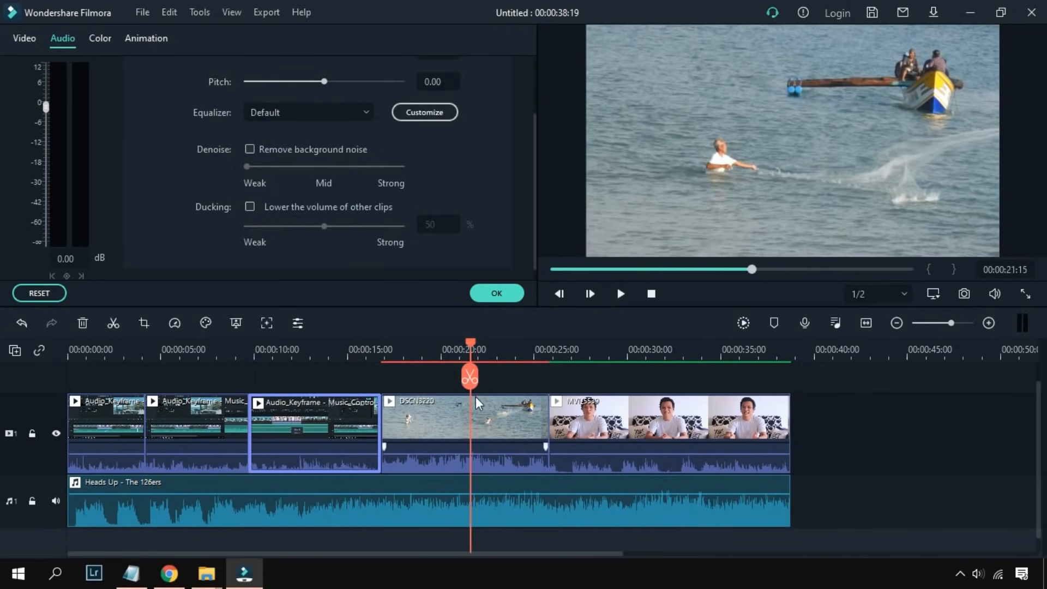
# Step: Split the DSCN3220 clip at 00:00:21:15 and the MVI_5539 clip into three pieces, and close the clip settings
pyautogui.click(478, 404)
pyautogui.click(470, 376)
pyautogui.click(629, 357)
pyautogui.click(632, 402)
pyautogui.click(718, 357)
pyautogui.click(629, 357)
pyautogui.click(629, 377)
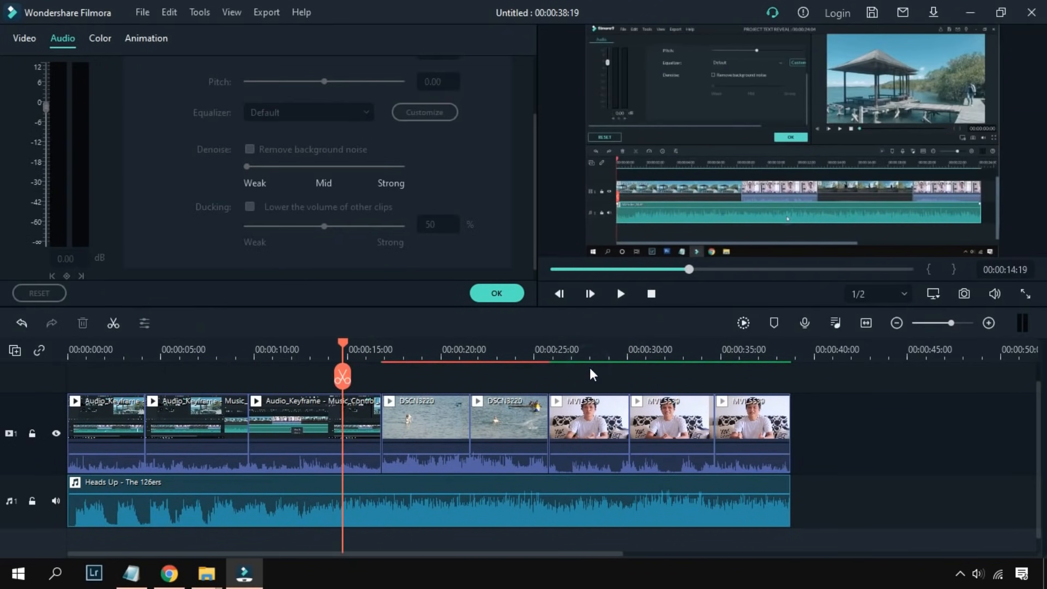
pyautogui.click(590, 367)
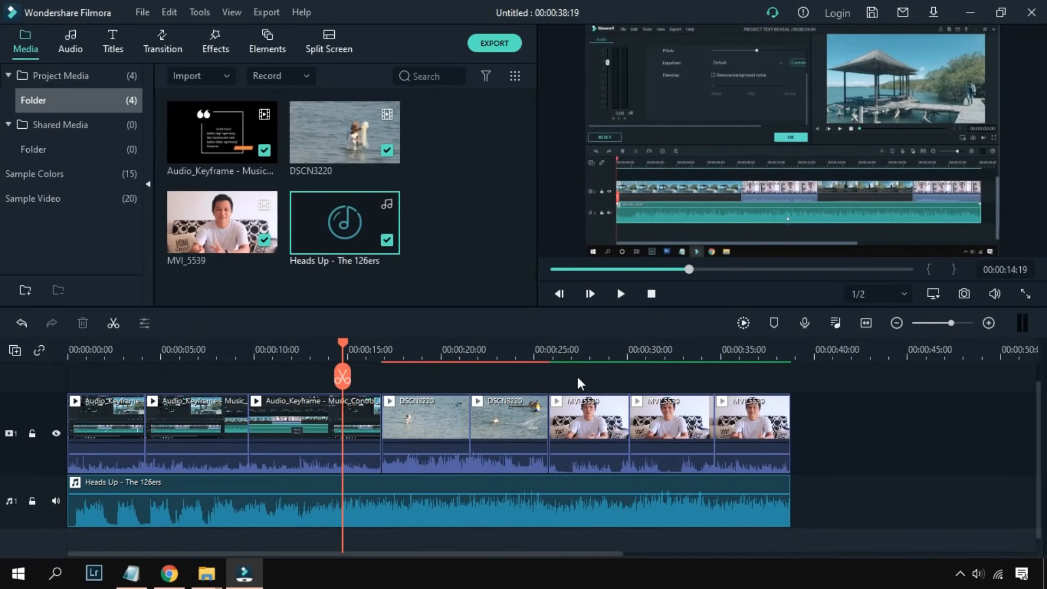
# Step: Enable stronger ducking on the first and third Audio_Keyframe pieces, the second DSCN3220 piece and the middle MVI_5539 piece together
pyautogui.doubleClick(338, 426)
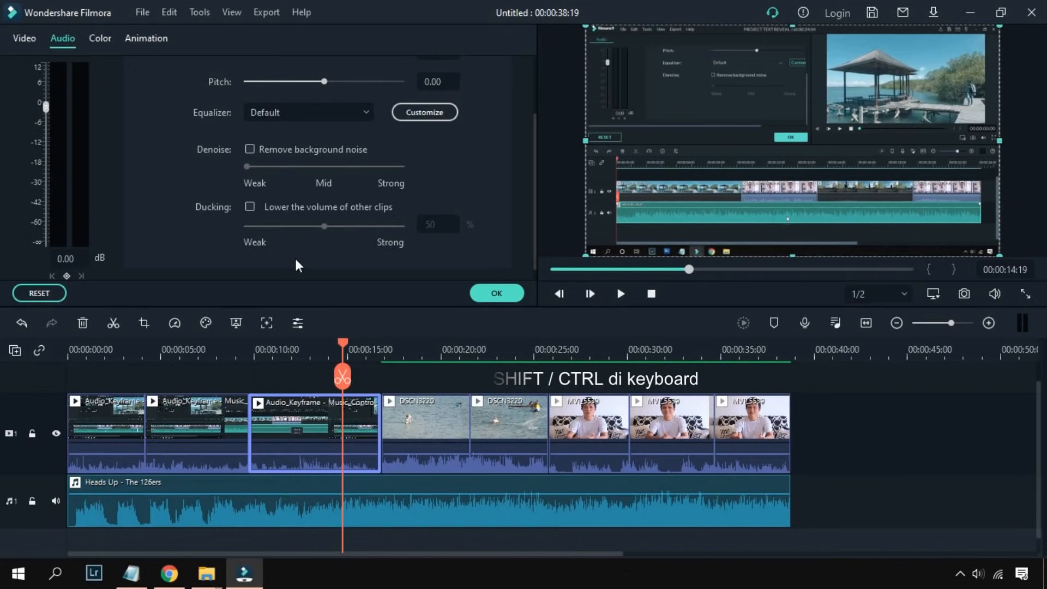
pyautogui.keyDown('ctrl'); pyautogui.click(114, 418); pyautogui.keyUp('ctrl')
pyautogui.keyDown('ctrl'); pyautogui.click(482, 427); pyautogui.keyUp('ctrl')
pyautogui.keyDown('ctrl'); pyautogui.click(666, 430); pyautogui.keyUp('ctrl')
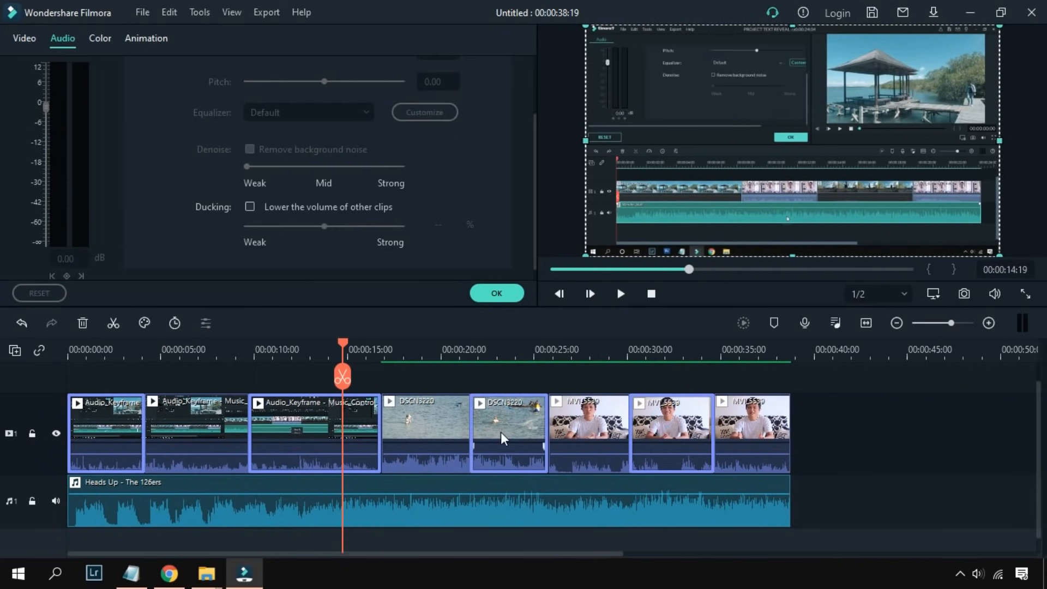
pyautogui.click(251, 207)
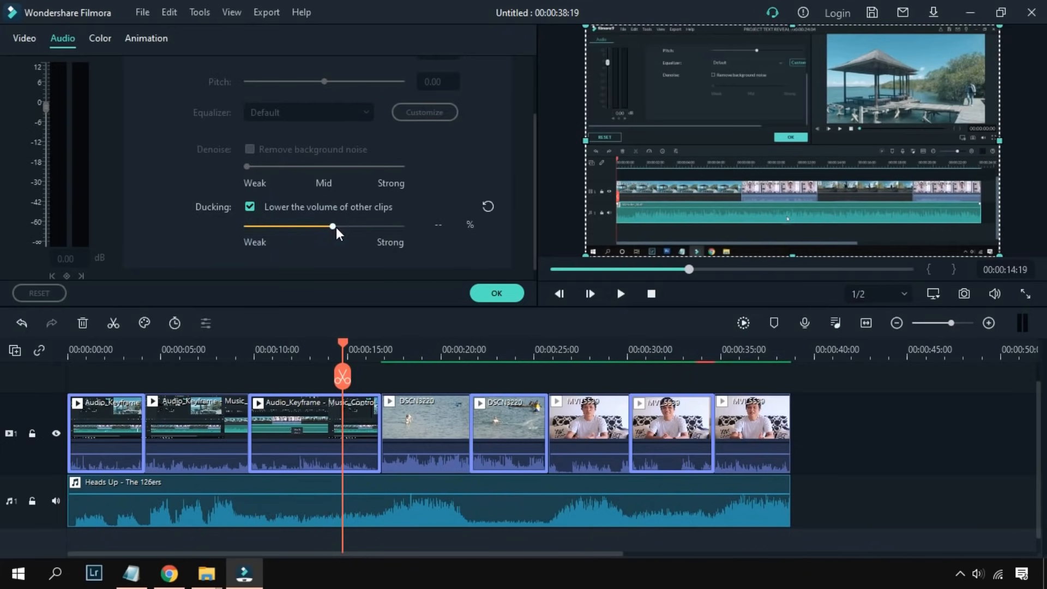
pyautogui.click(336, 226)
pyautogui.moveTo(348, 228); pyautogui.dragTo(377, 228)
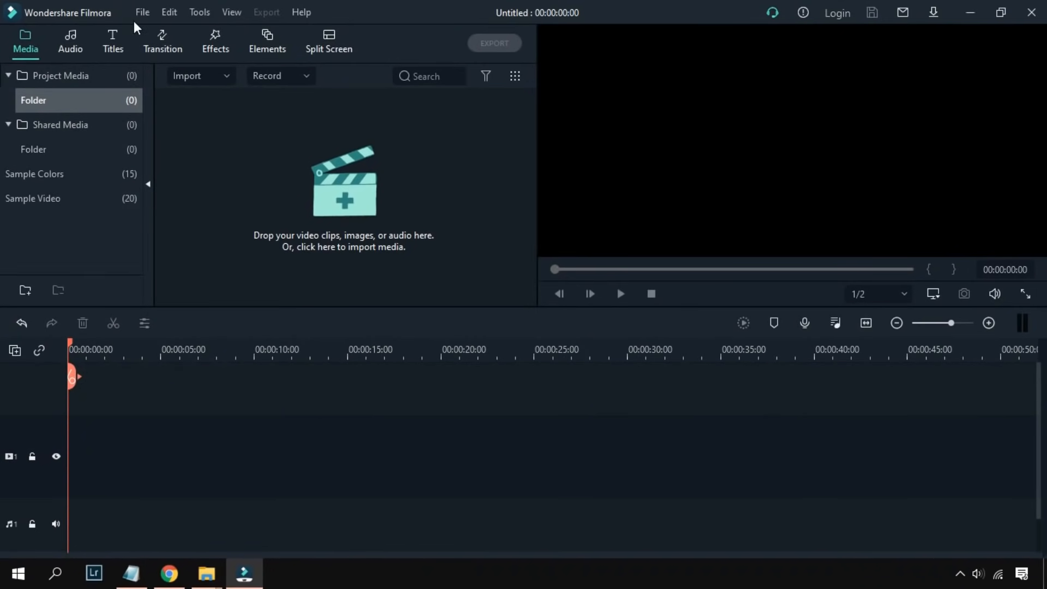
# Step: Open the keyboard shortcut settings and look through the shortcuts assigned to File, Edit and Tools commands
pyautogui.click(141, 12)
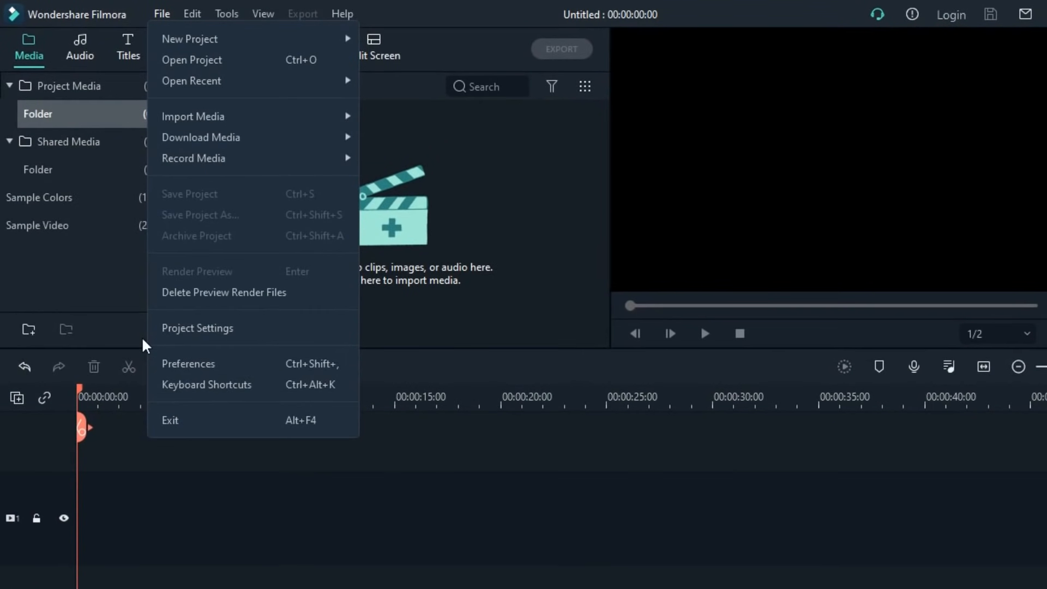
pyautogui.click(270, 385)
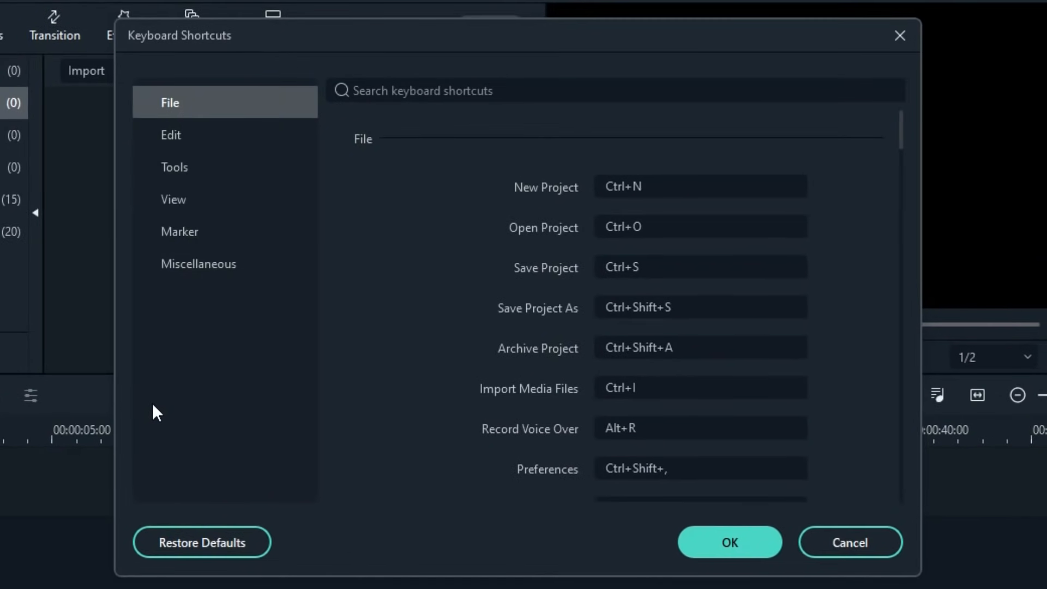
pyautogui.scroll(-5, 852, 256)
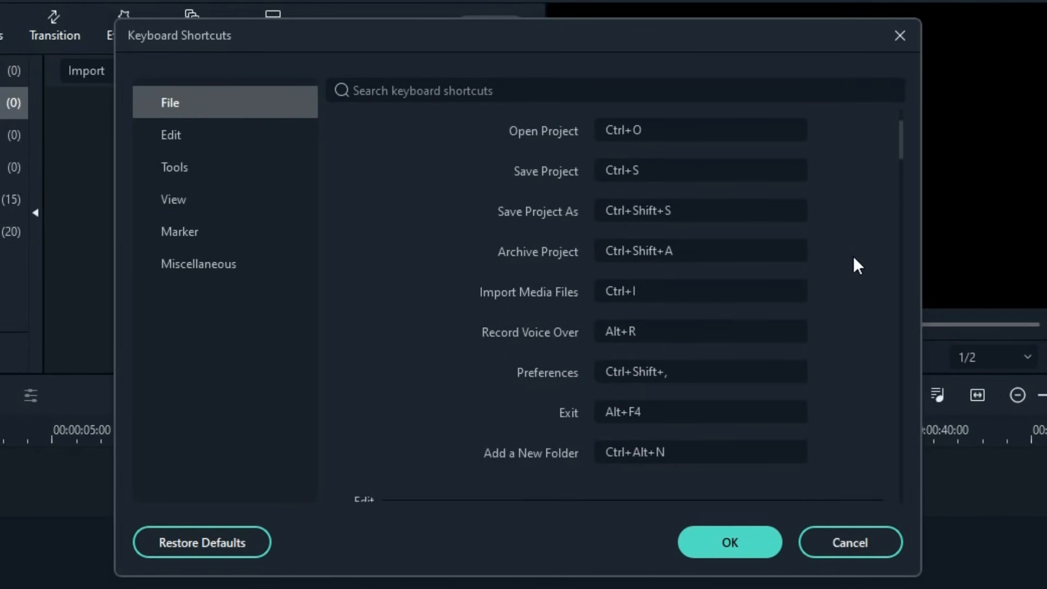
pyautogui.scroll(-6, 855, 262)
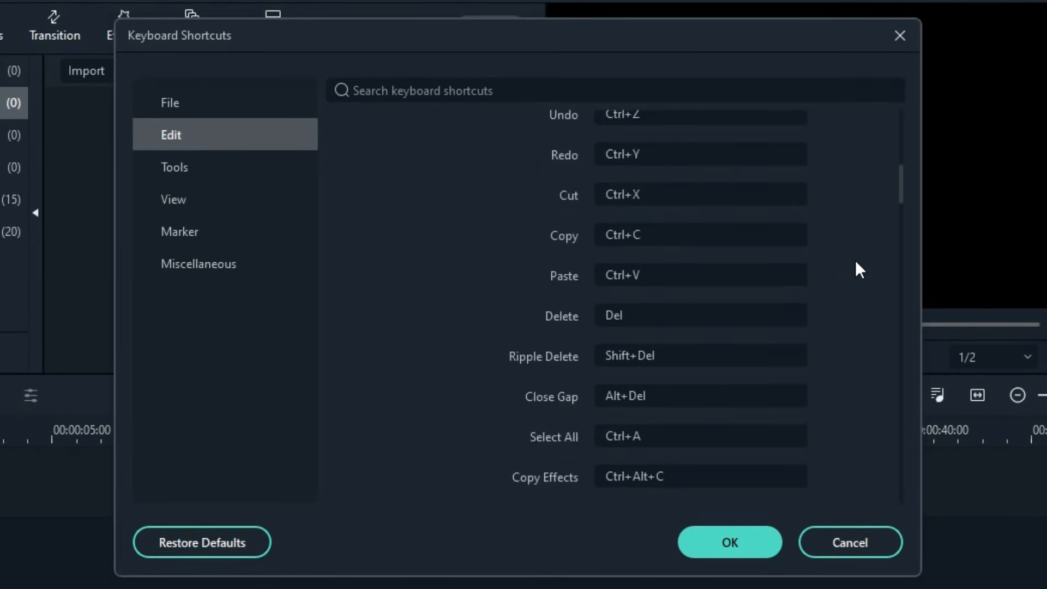
pyautogui.scroll(-15, 858, 271)
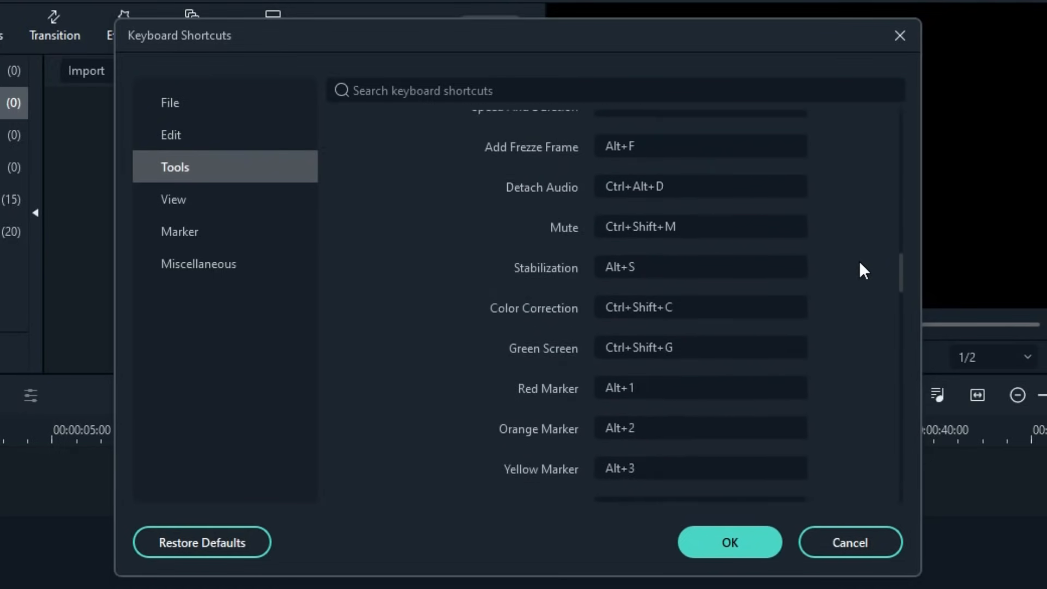
pyautogui.scroll(-12, 862, 264)
pyautogui.scroll(20, 860, 262)
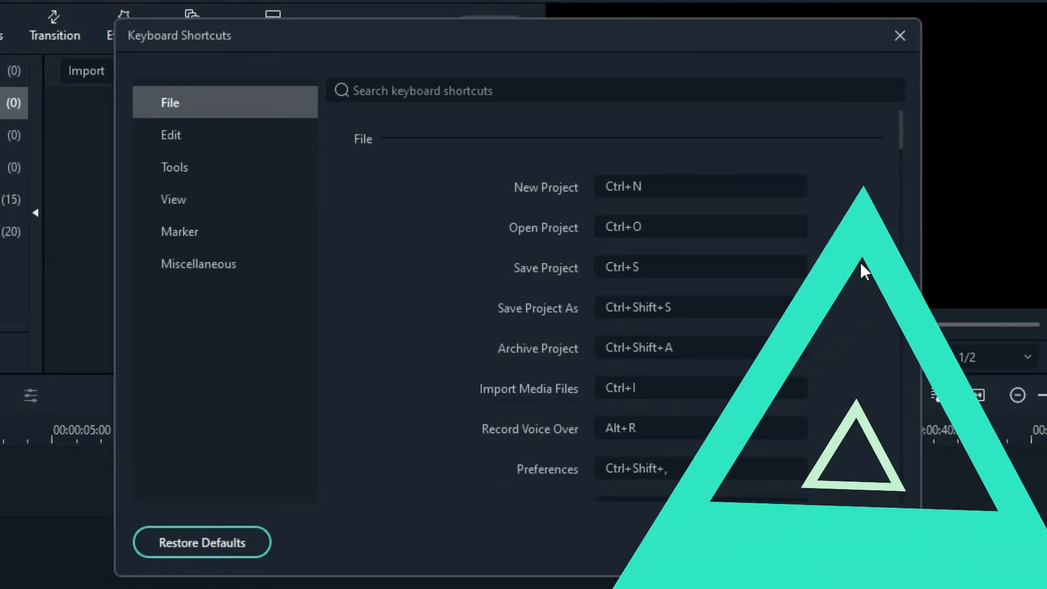